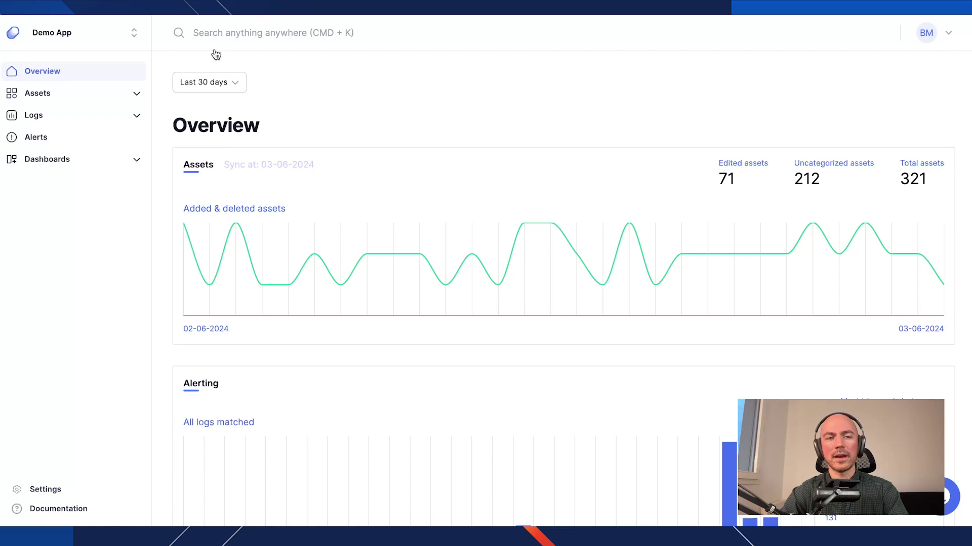
Go to the Demo App's Settings > Tools and choose Xano as the new tool to connect.
left_click(130, 33)
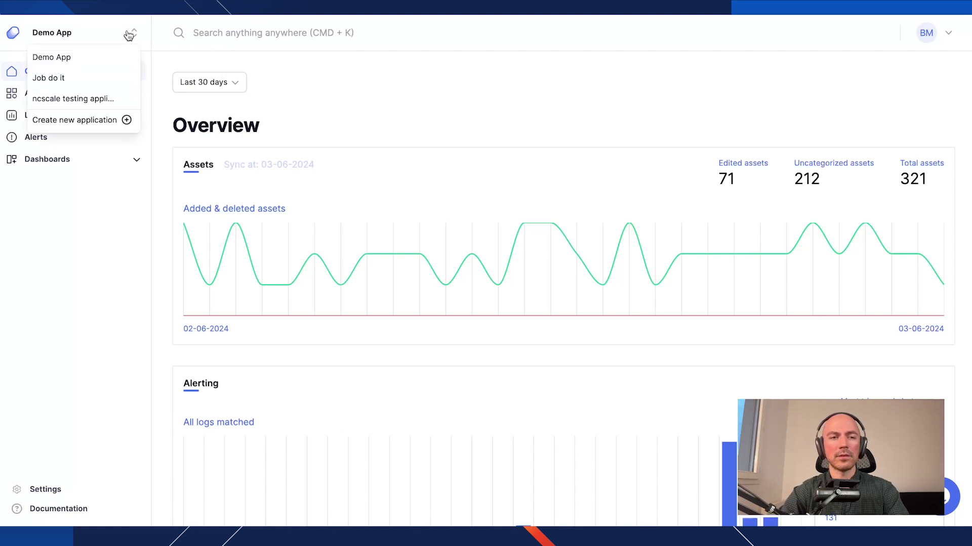
left_click(130, 33)
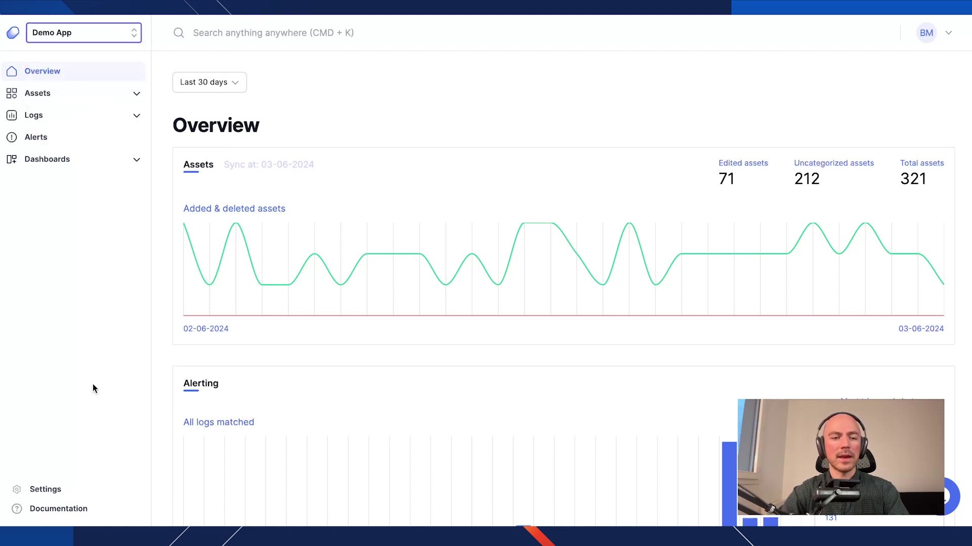
left_click(50, 489)
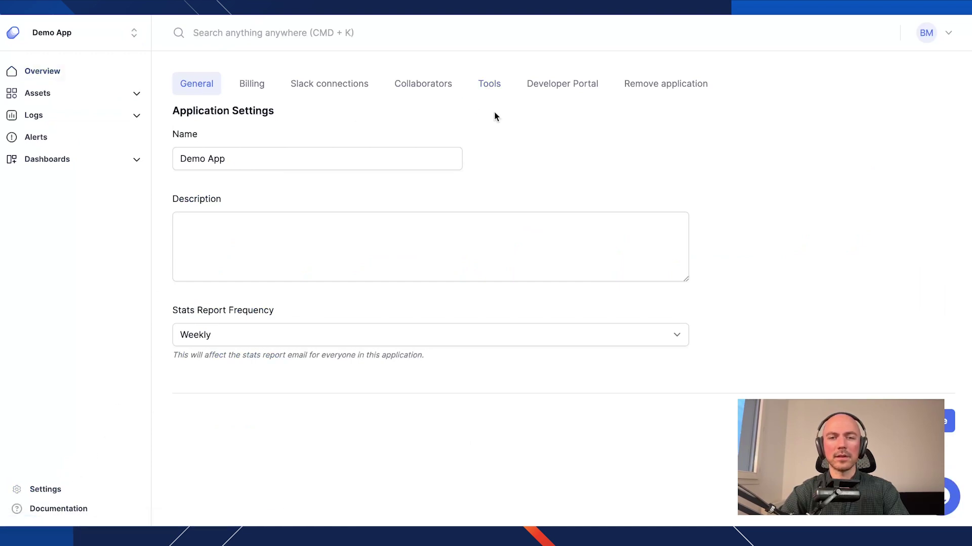
left_click(489, 88)
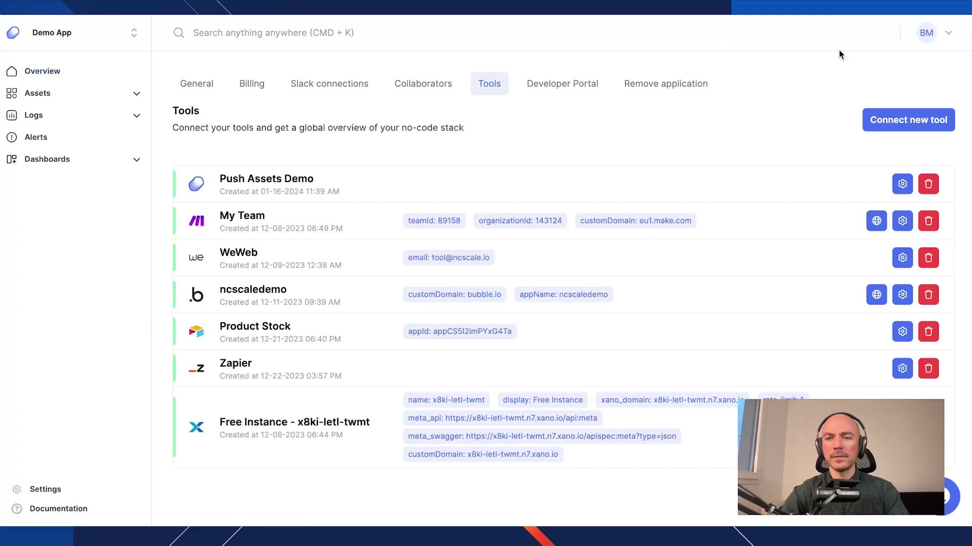
left_click(904, 125)
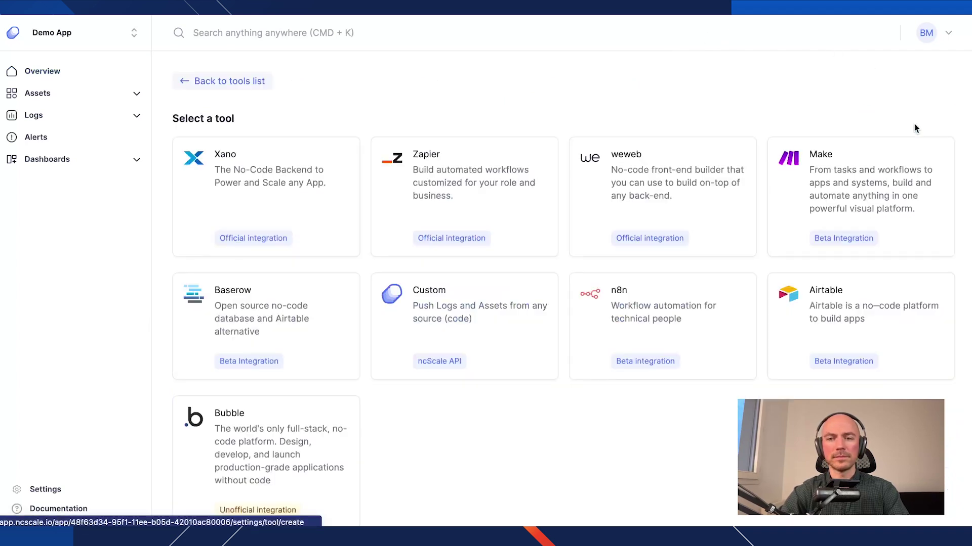
left_click(292, 200)
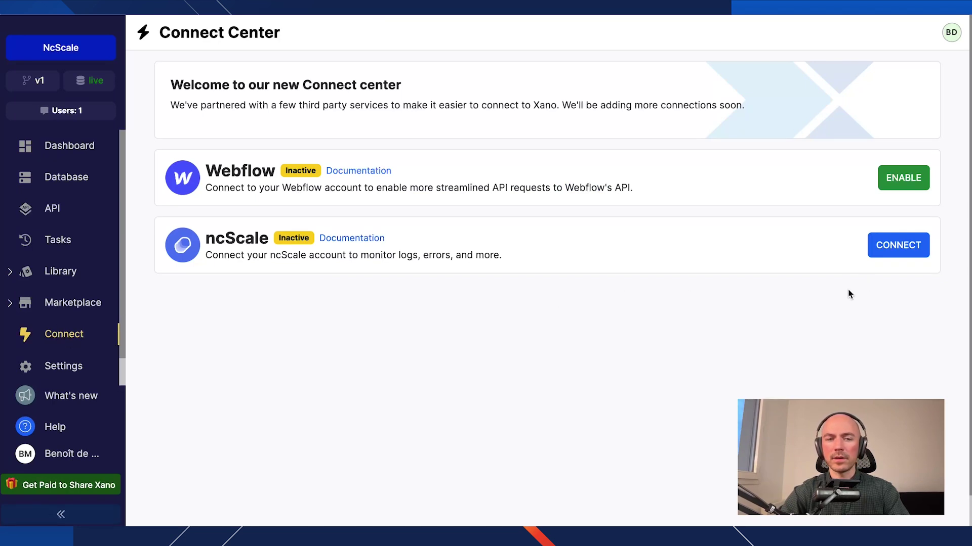
Connect ncScale to Demo App's Free Instance in Xano and check its sync settings without changes.
left_click(904, 247)
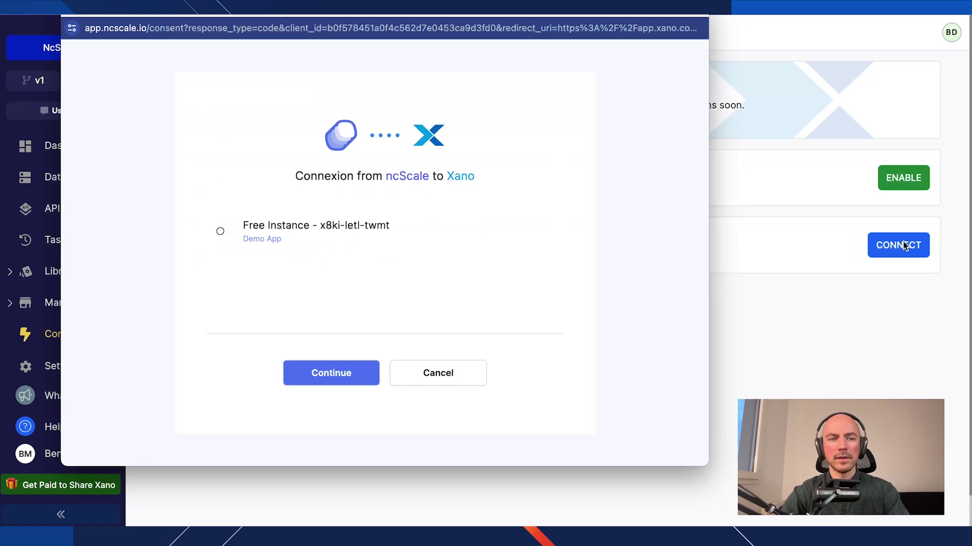
left_click(265, 229)
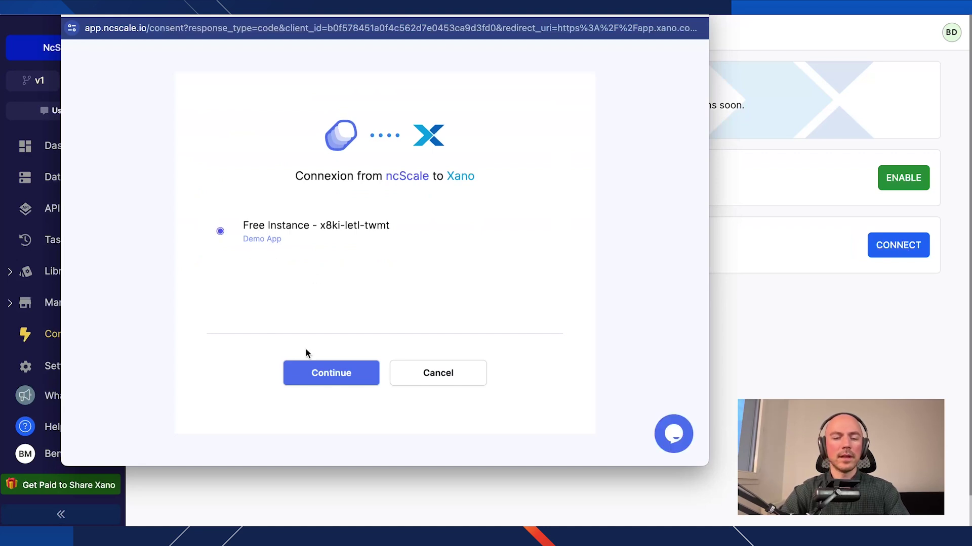
left_click(334, 376)
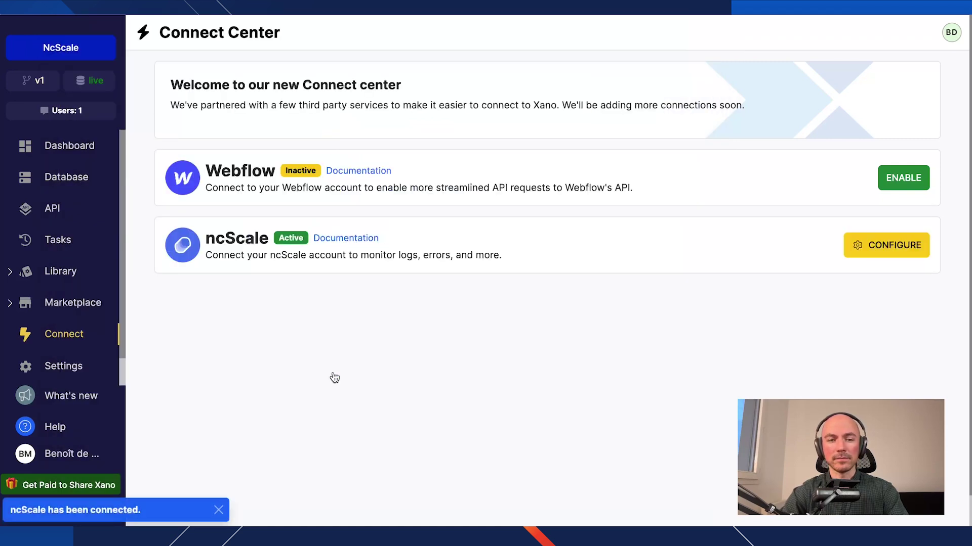
left_click(854, 245)
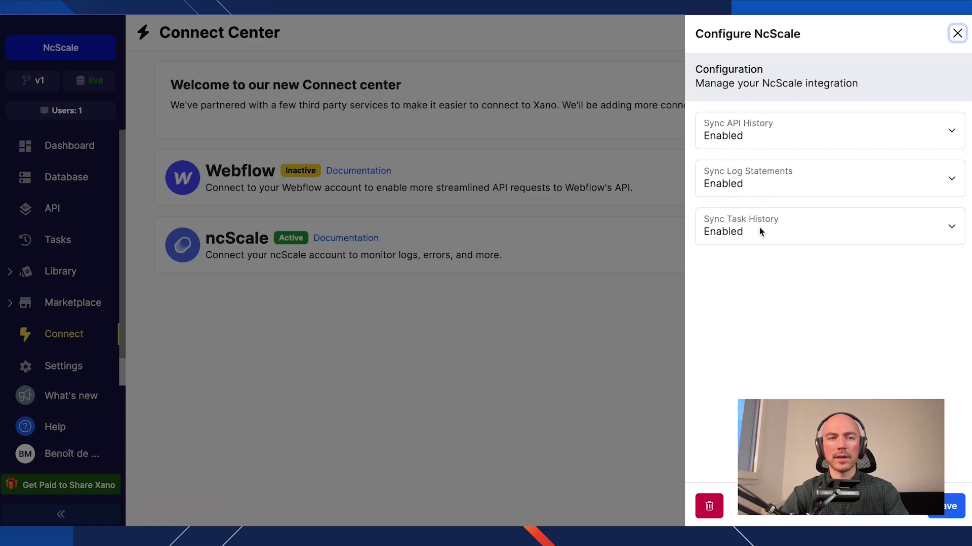
left_click(611, 322)
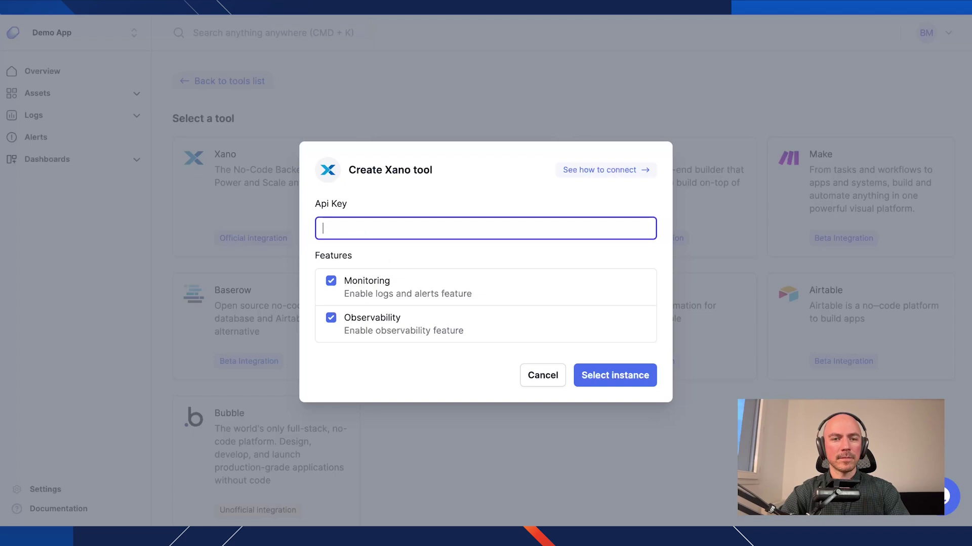
Dismiss the Xano tool form and go to the application's Logs page.
left_click(227, 186)
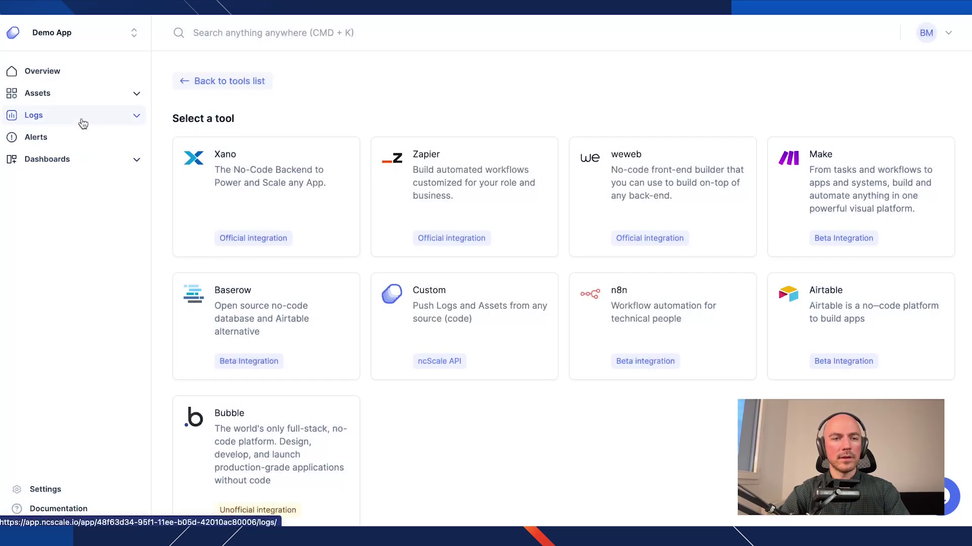
left_click(81, 122)
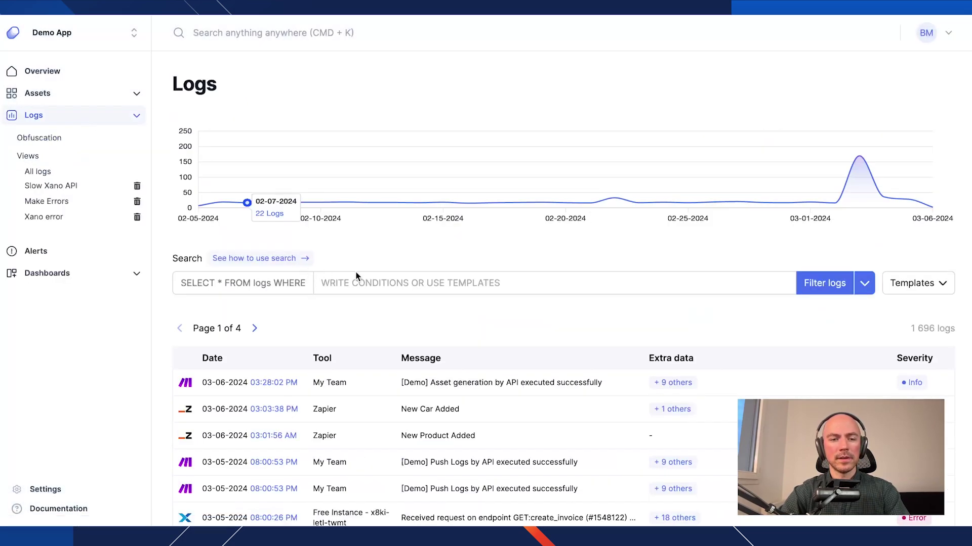
scroll(379, 303, "down", 2)
scroll(373, 242, "up", 2)
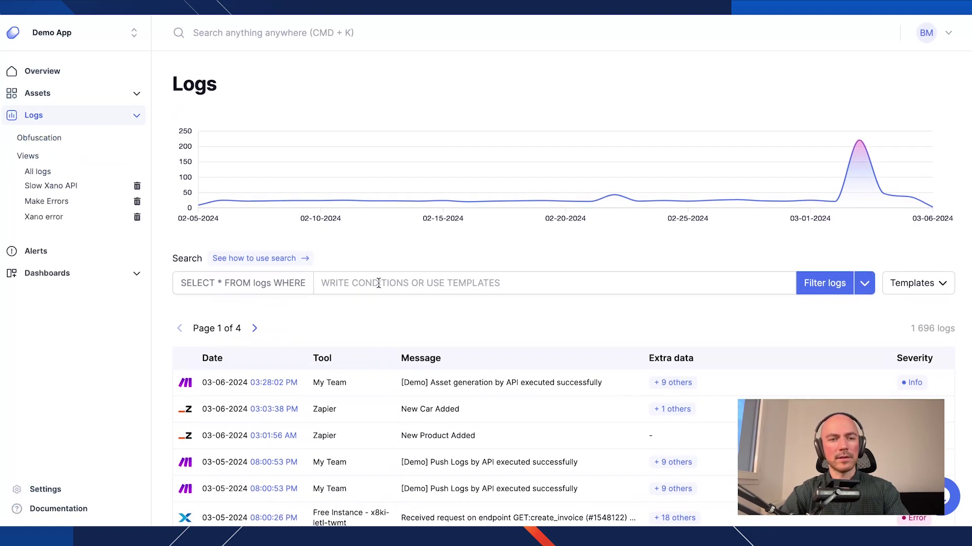
Filter the logs by the Xano Free Instance tool_id, leaving 428 logs, and open the newest error.
left_click(384, 281)
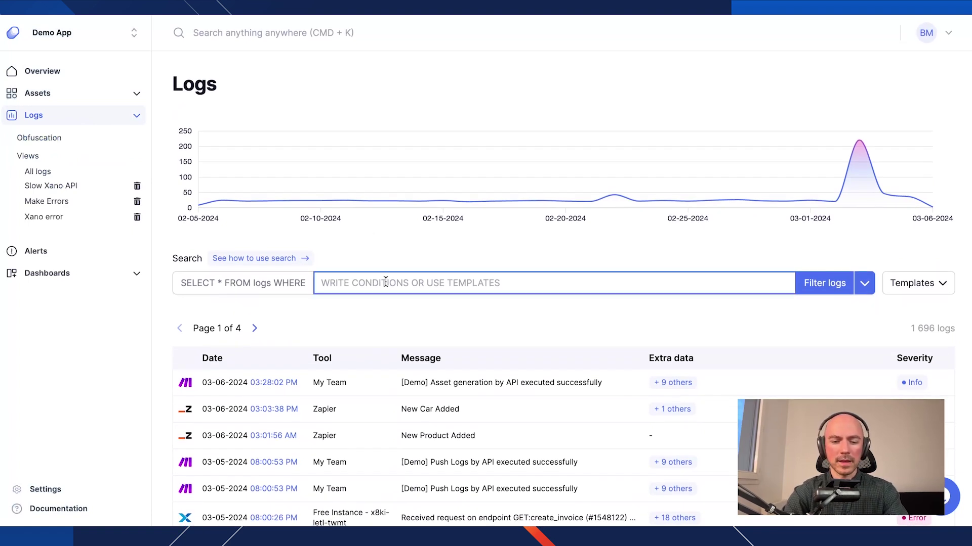
type("tool")
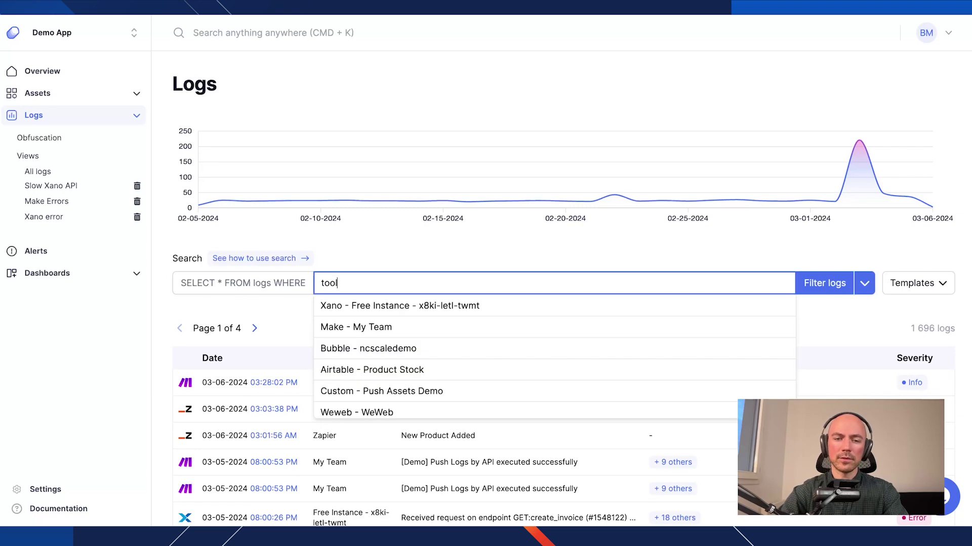
key("Down")
key("Return")
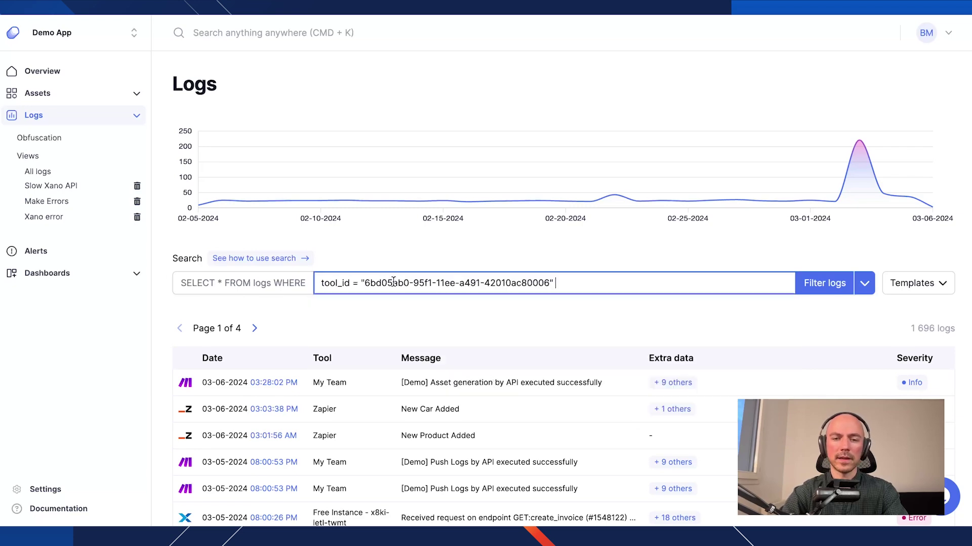
left_click(827, 286)
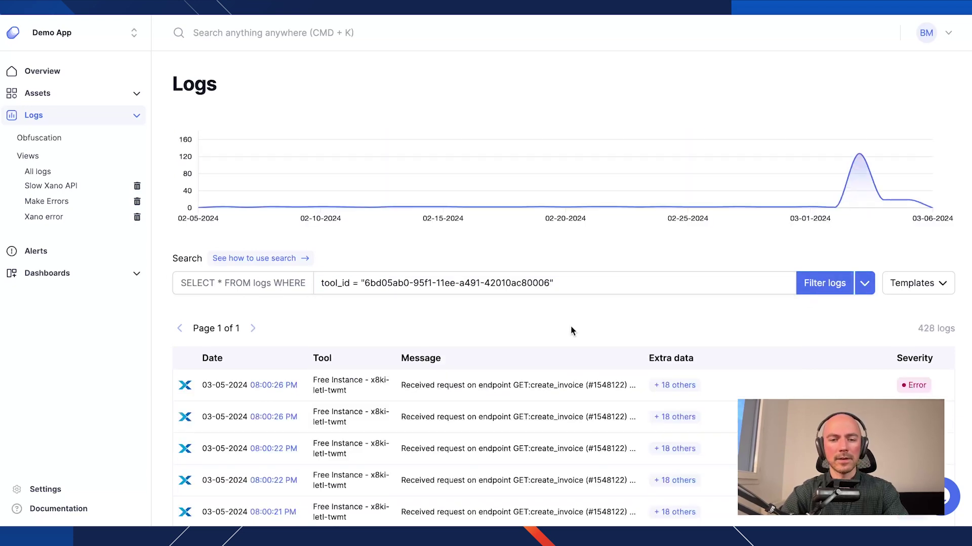
scroll(563, 374, "down", 10)
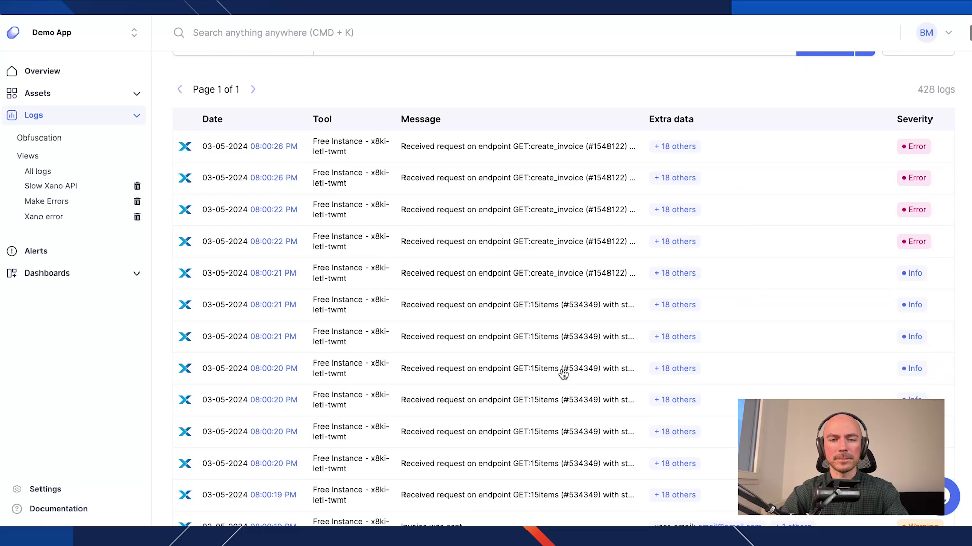
scroll(557, 384, "up", 10)
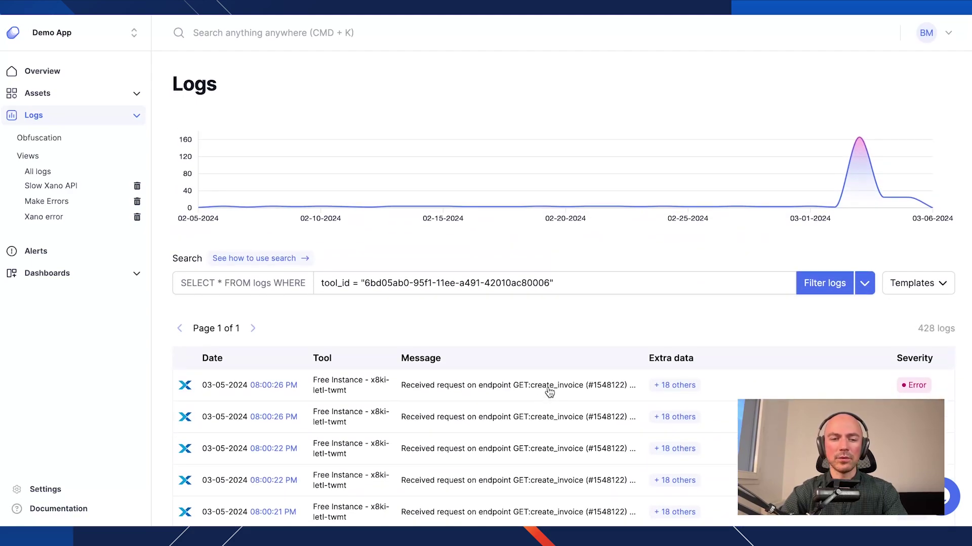
left_click(549, 389)
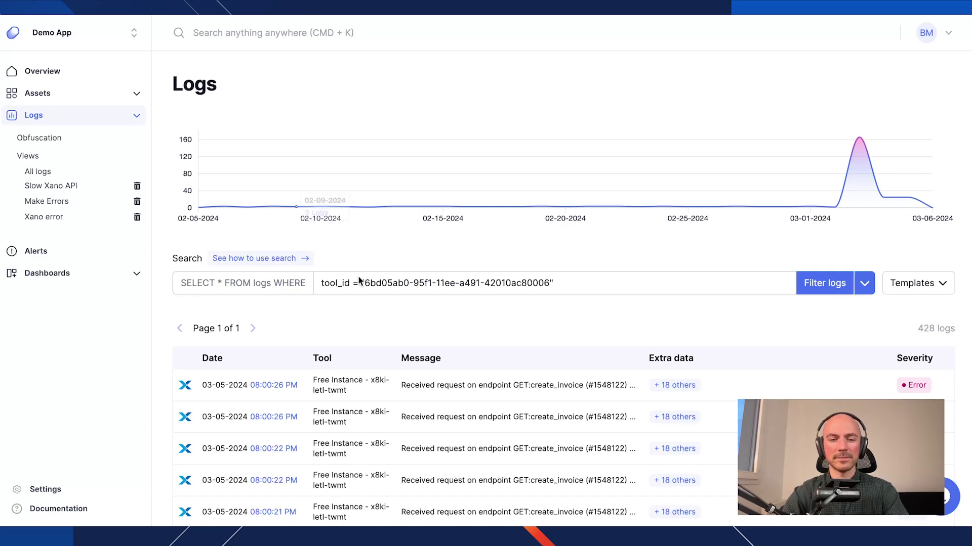
Review the create_invoice error's extra data (429 too many requests), then collapse Logs in the sidebar.
left_click(466, 388)
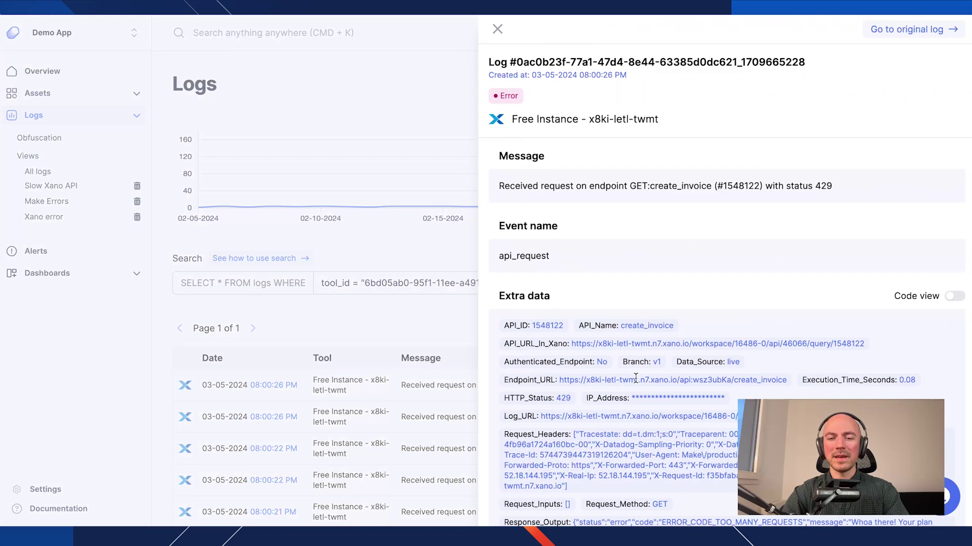
scroll(660, 287, "down", 3)
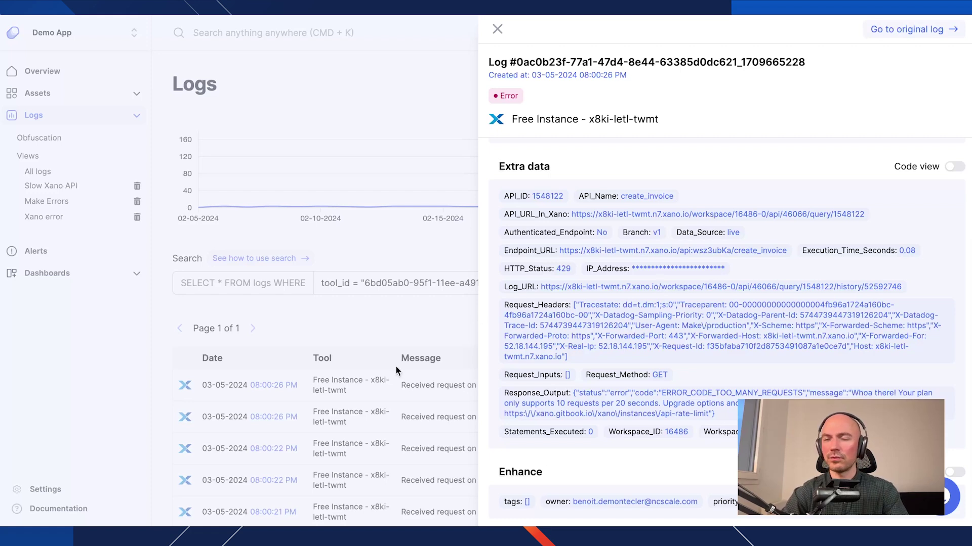
left_click(394, 326)
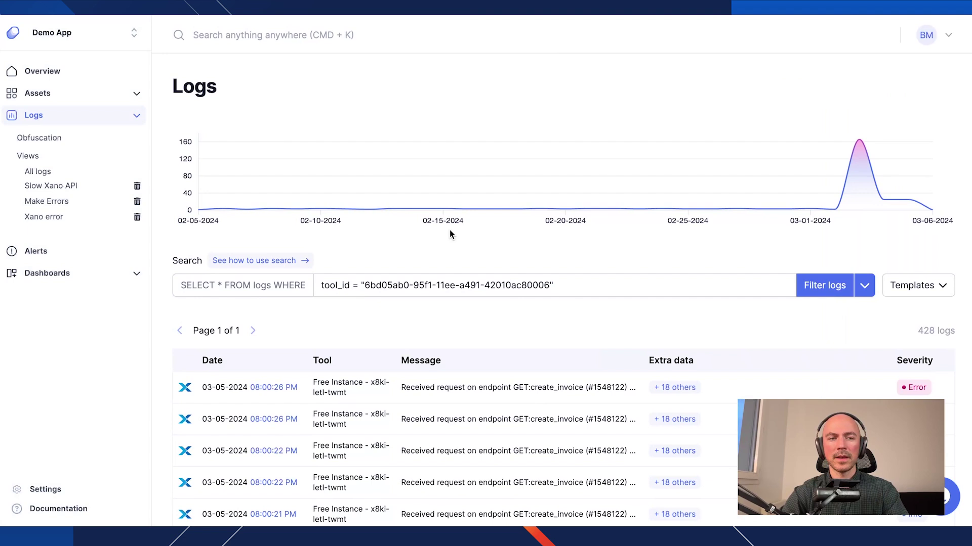
left_click(136, 116)
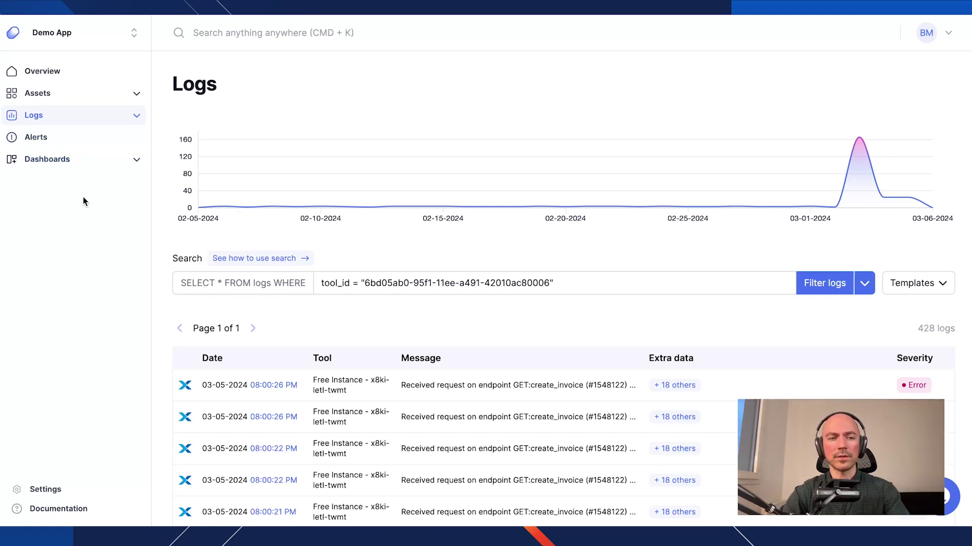
left_click(75, 170)
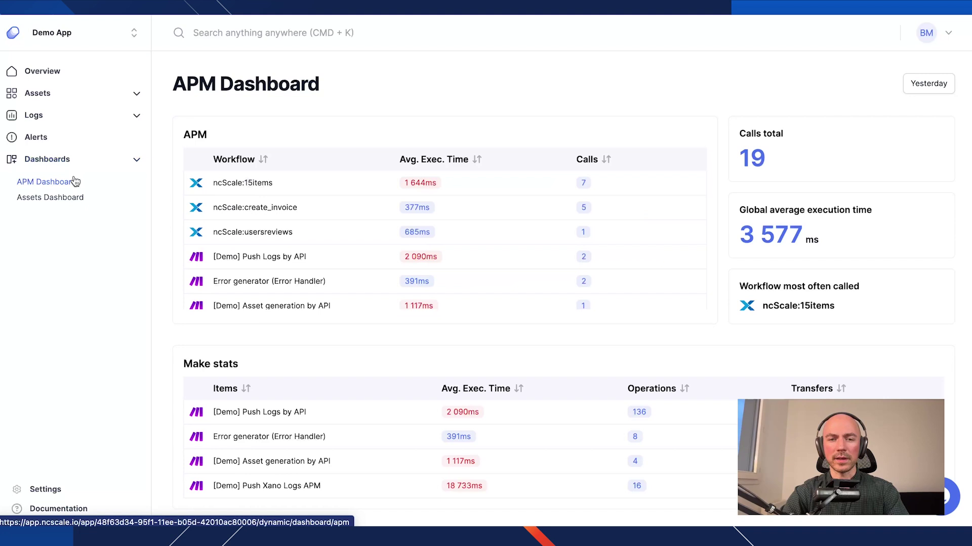
left_click(447, 160)
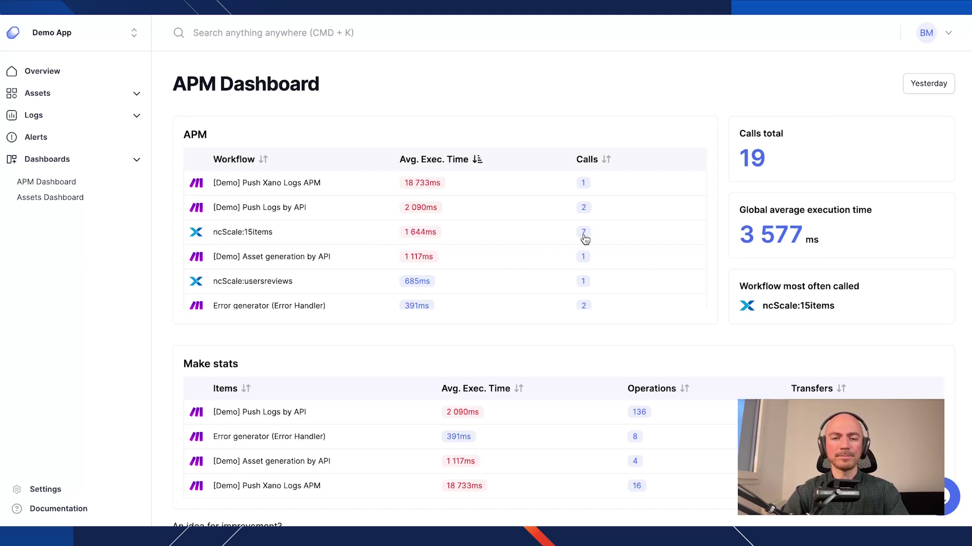
scroll(430, 253, "down", 1)
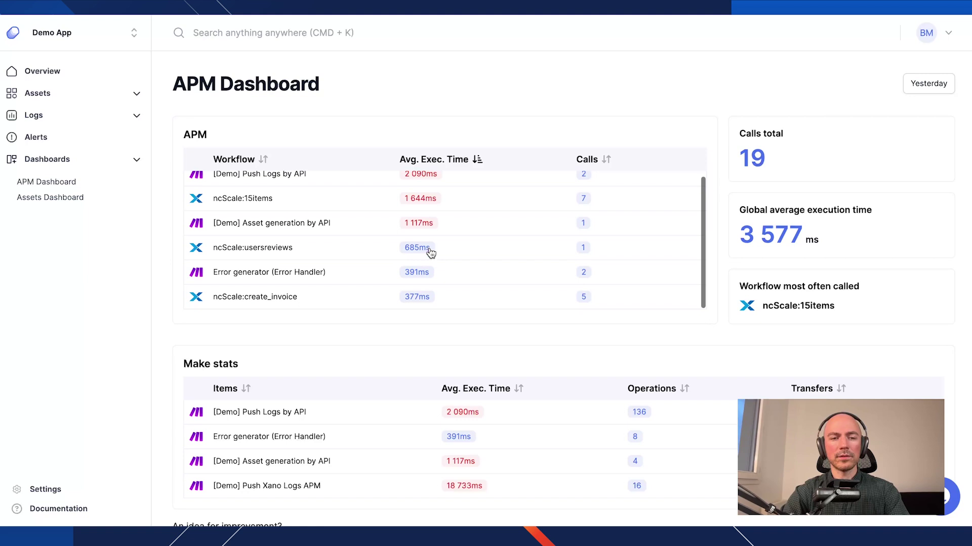
scroll(430, 251, "up", 1)
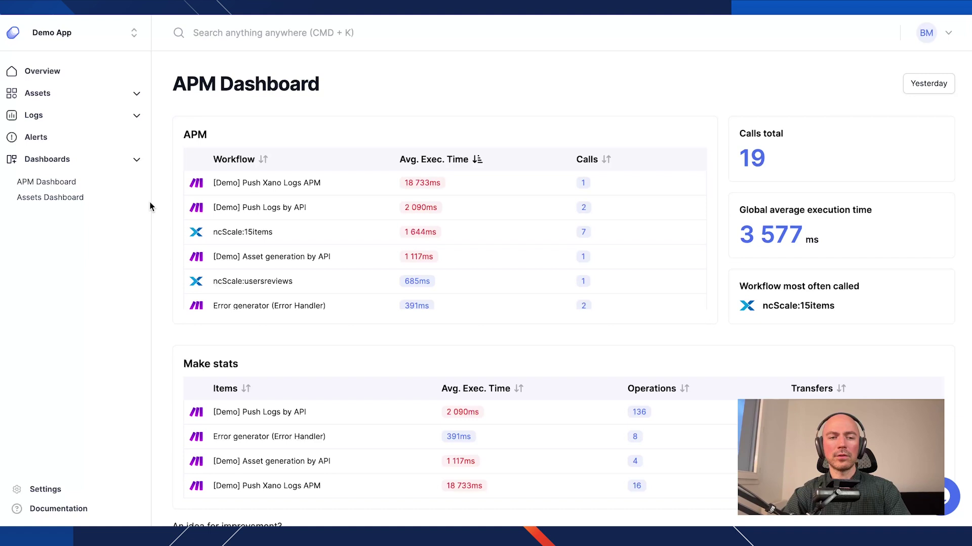
Show all 1 696 unfiltered logs and look over the daily volume chart and table.
left_click(66, 120)
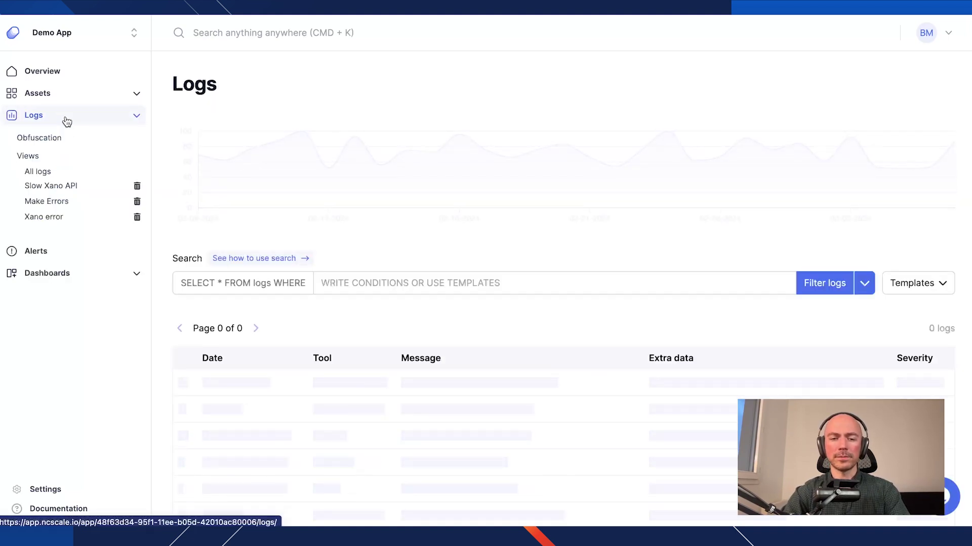
scroll(229, 322, "down", 1)
scroll(229, 322, "down", 2)
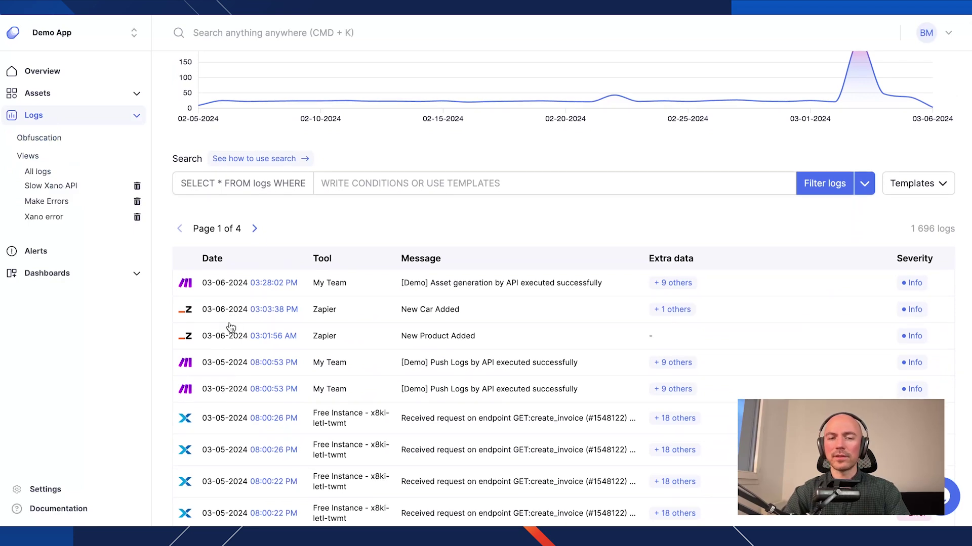
scroll(230, 326, "up", 2)
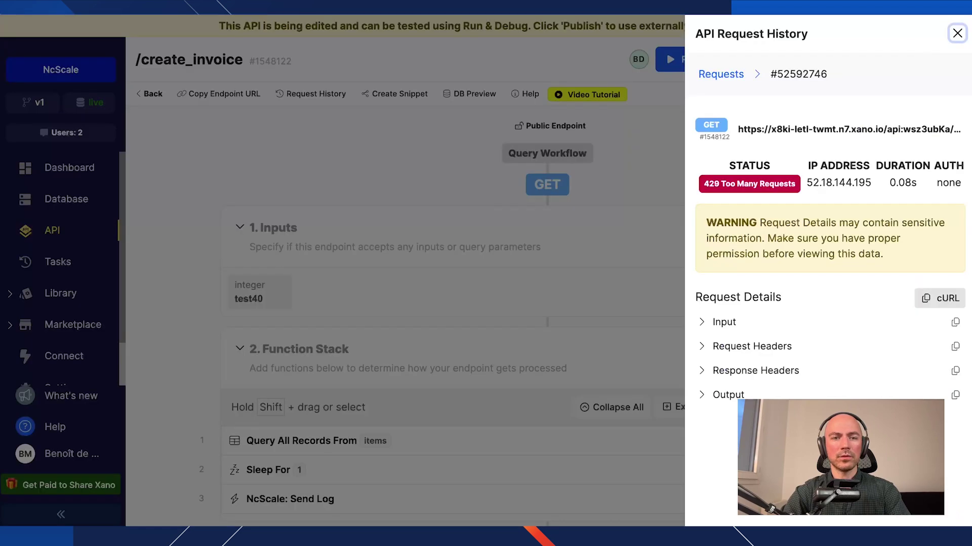
Close Xano's request history on /create_invoice and select the endpoint name create_invoice.
left_click(381, 73)
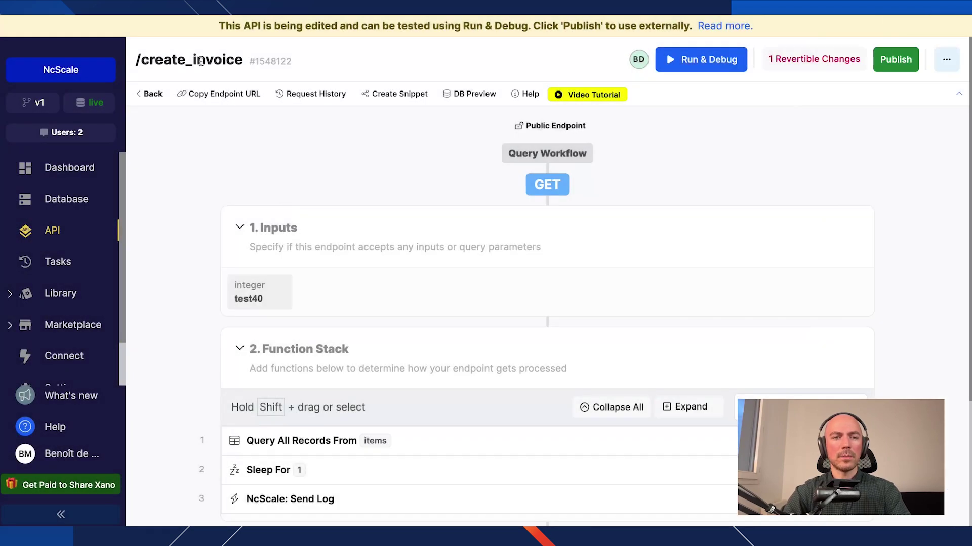
left_click_drag(243, 59, 142, 55)
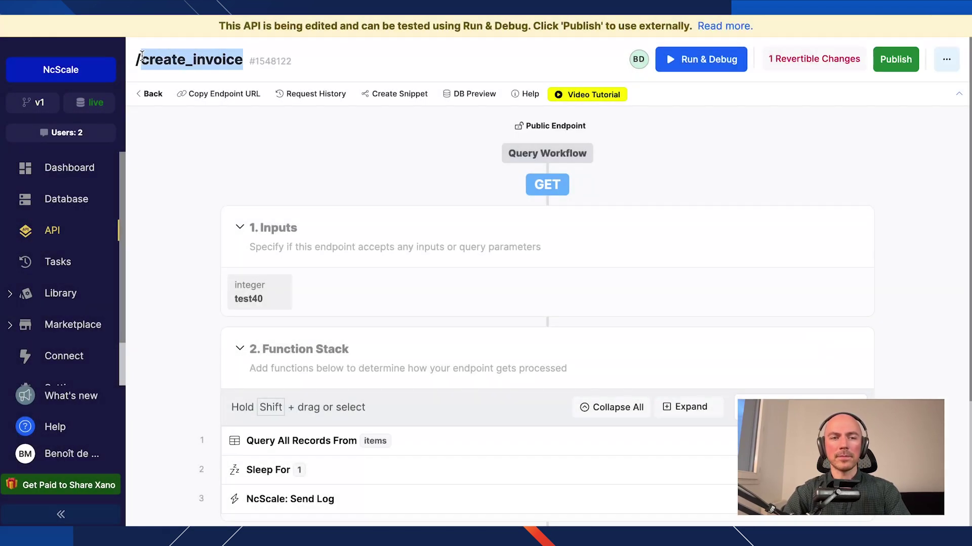
left_click(180, 60)
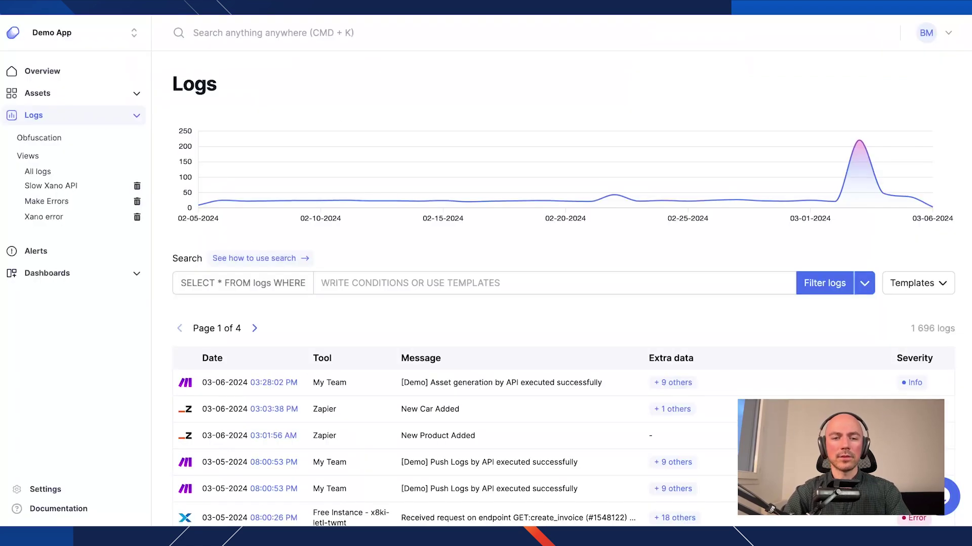
scroll(421, 340, "down", 2)
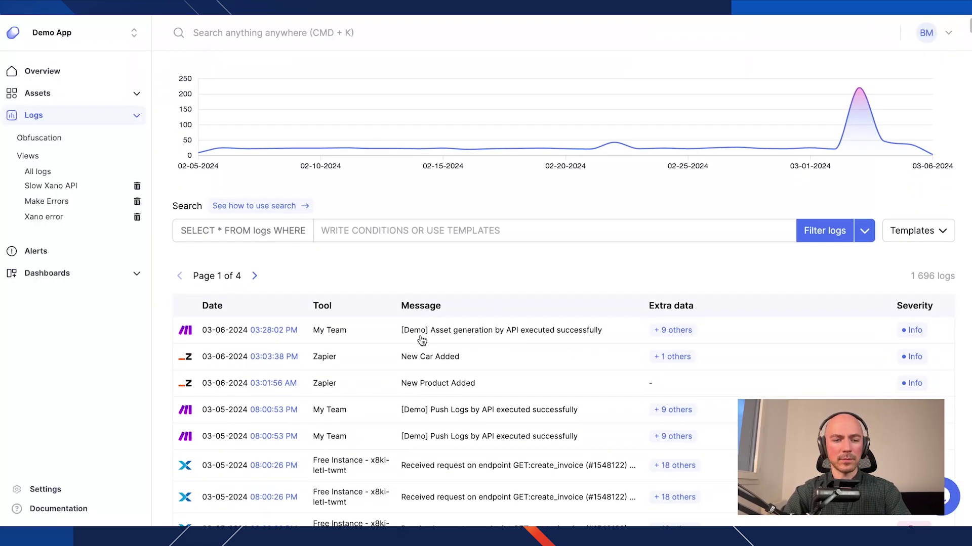
Open a Free Instance create_invoice log and select its API_Name value create_invoice.
scroll(444, 442, "down", 2)
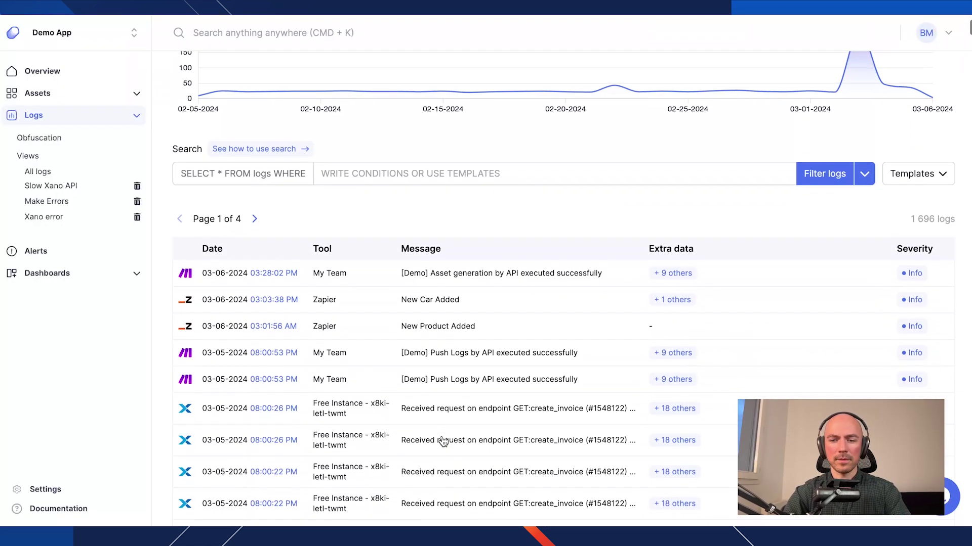
left_click(458, 412)
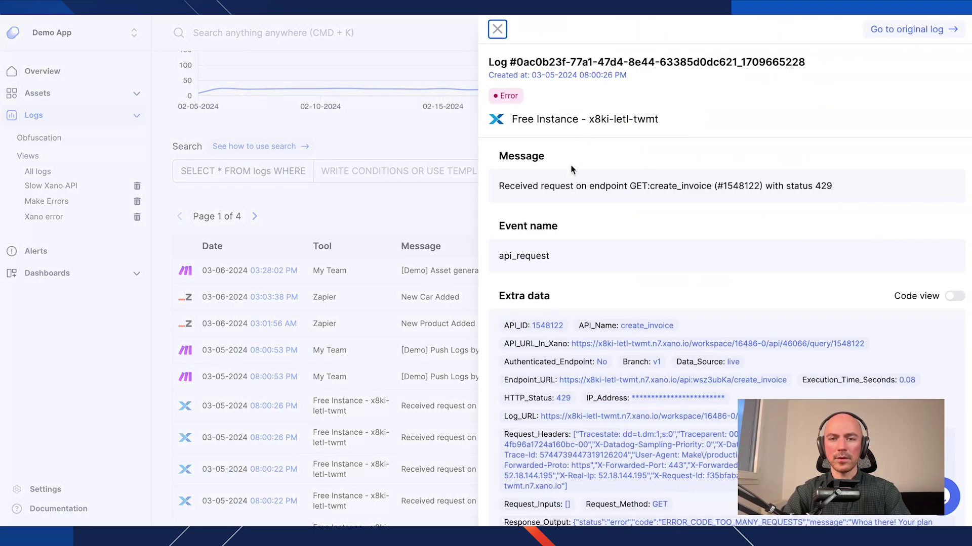
left_click_drag(675, 326, 582, 326)
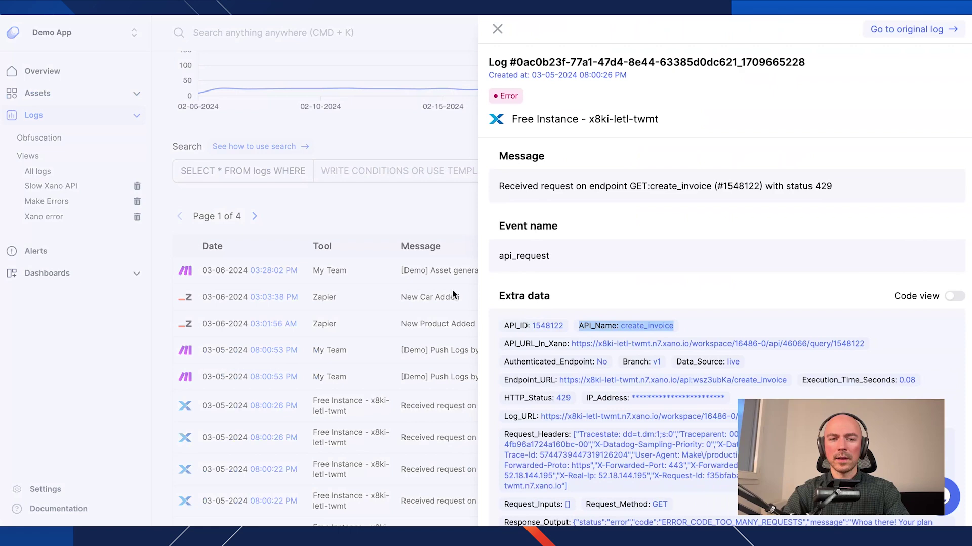
Write the condition `extra.API_Name` = "create_invoice", copying the value from a log's details.
left_click(374, 202)
left_click(374, 167)
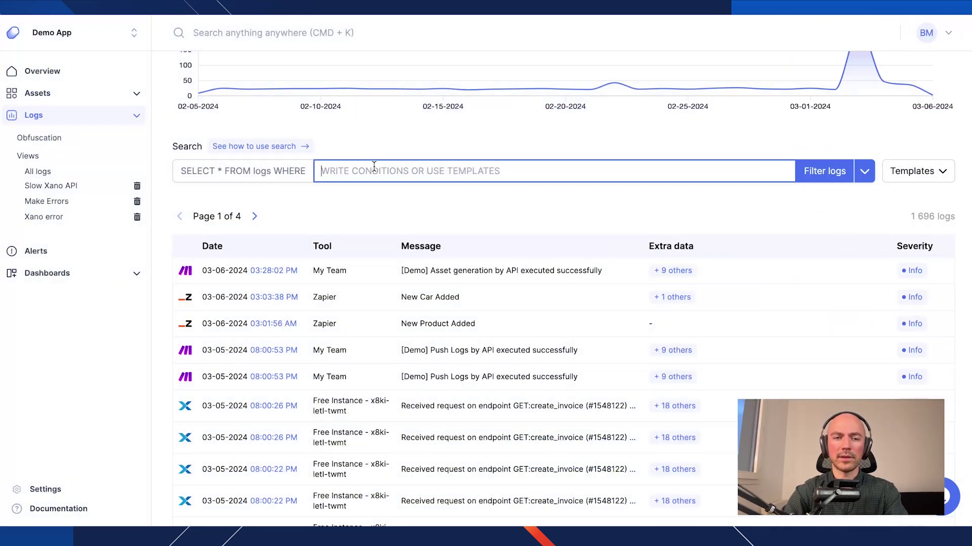
type("api")
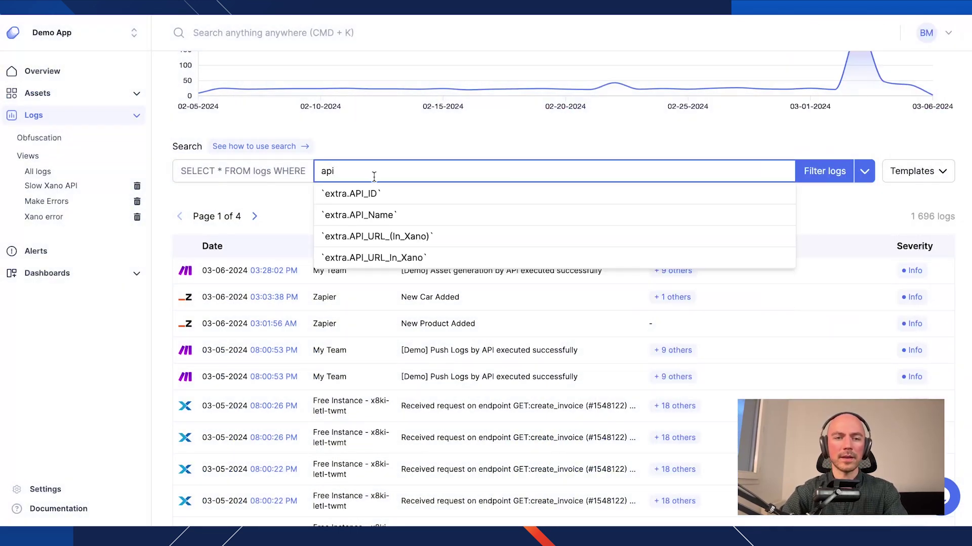
left_click(386, 216)
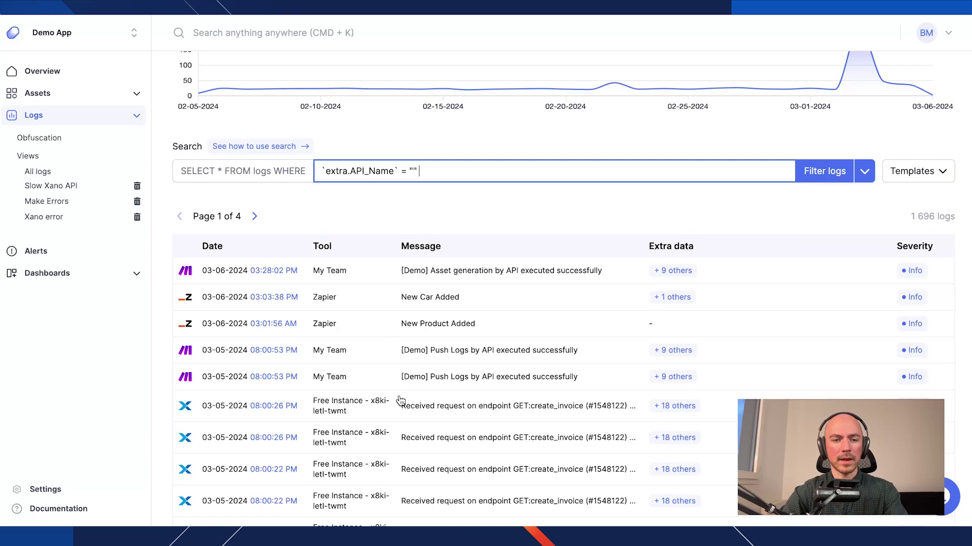
left_click(454, 411)
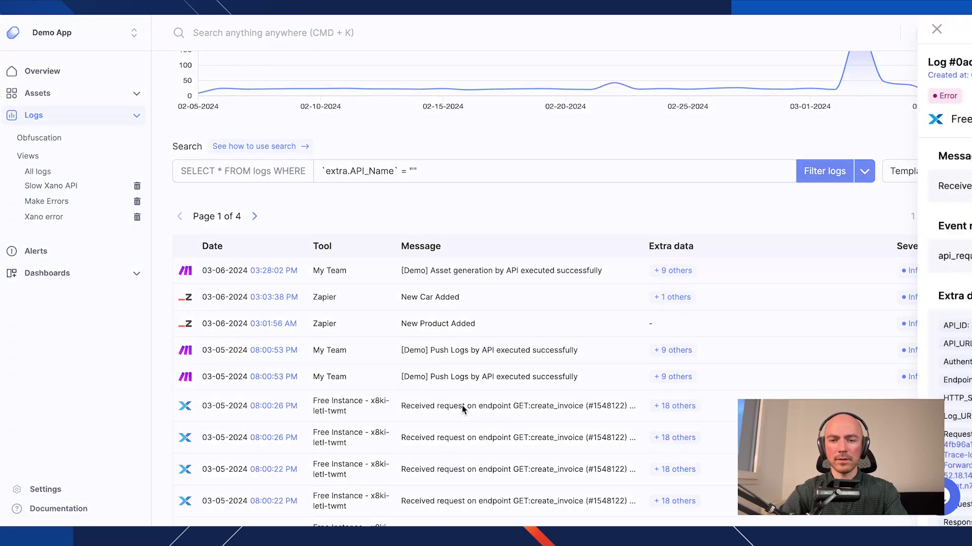
left_click_drag(673, 327, 621, 327)
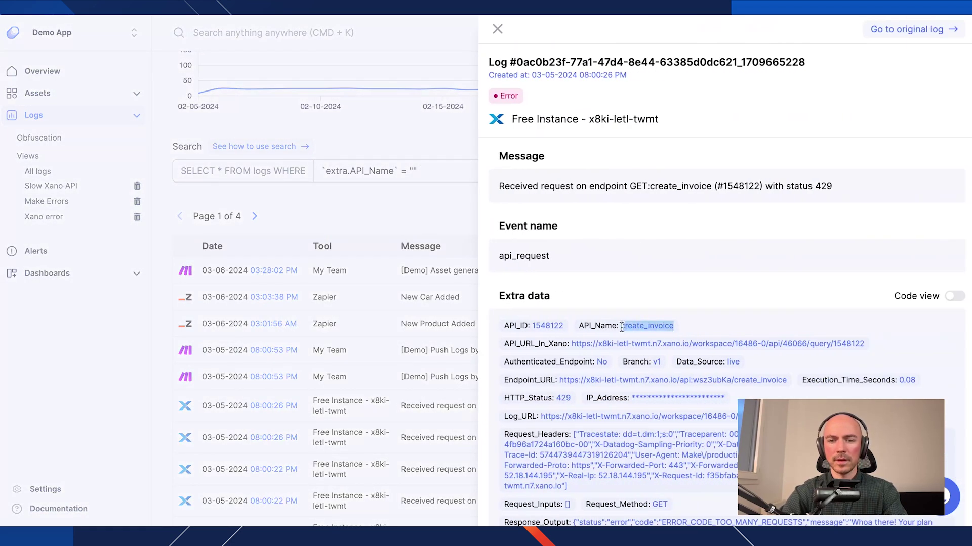
left_click(320, 323)
left_click(413, 171)
type("\"create_invoice\"")
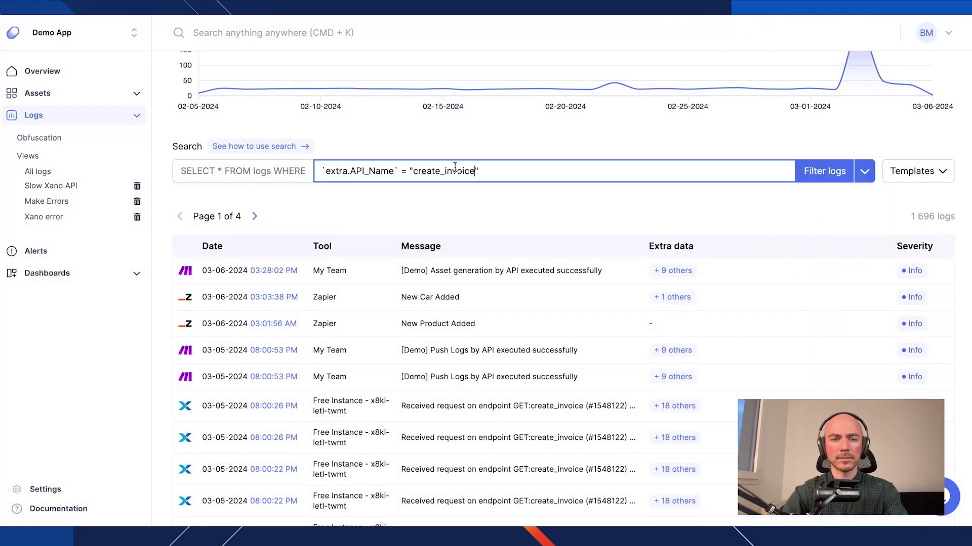
Add AND severity = "error" and run the filter, leaving 48 error logs.
type("AND")
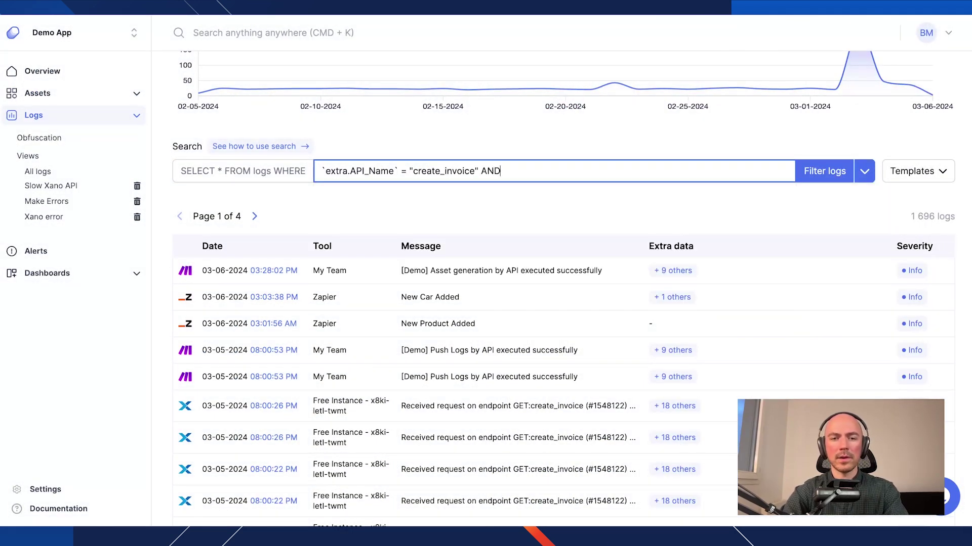
type(" se")
left_click(427, 215)
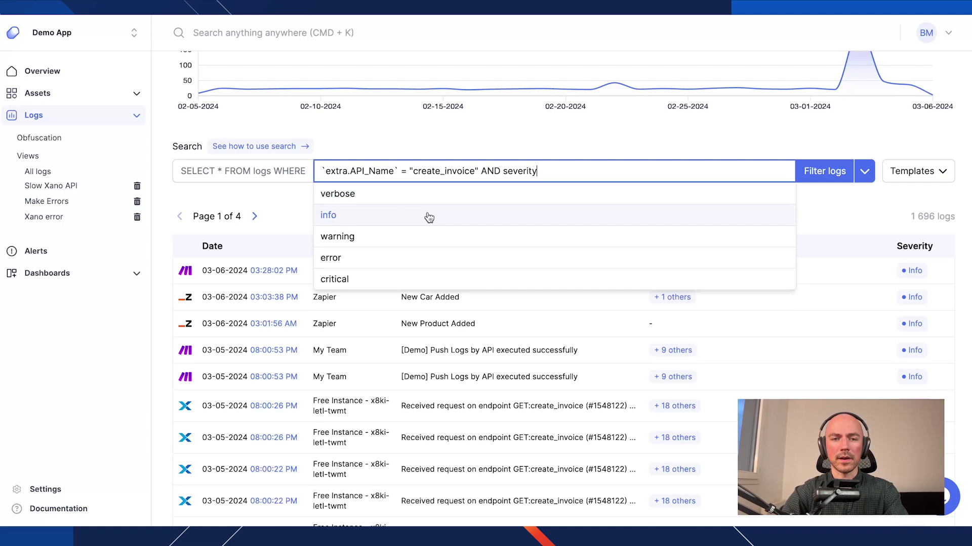
left_click(412, 259)
left_click(810, 173)
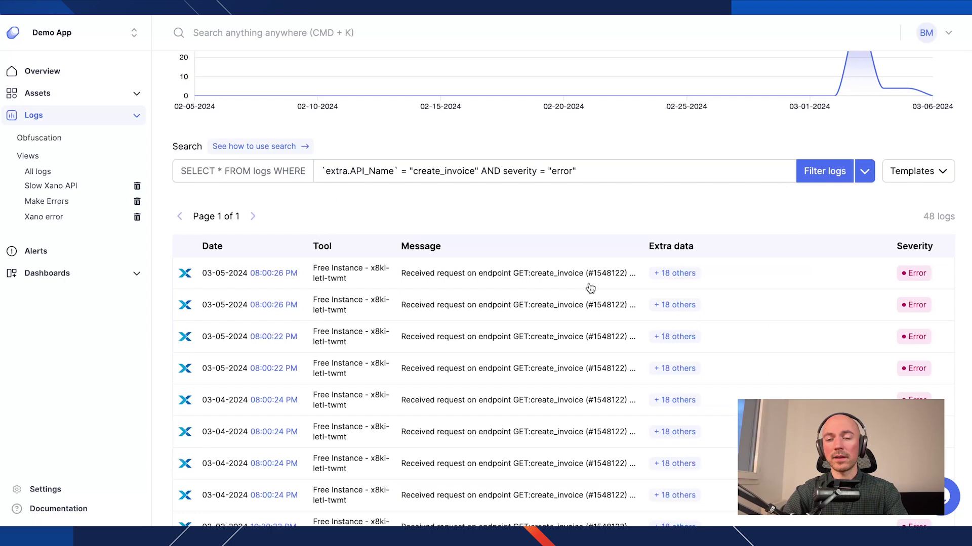
scroll(589, 286, "up", 2)
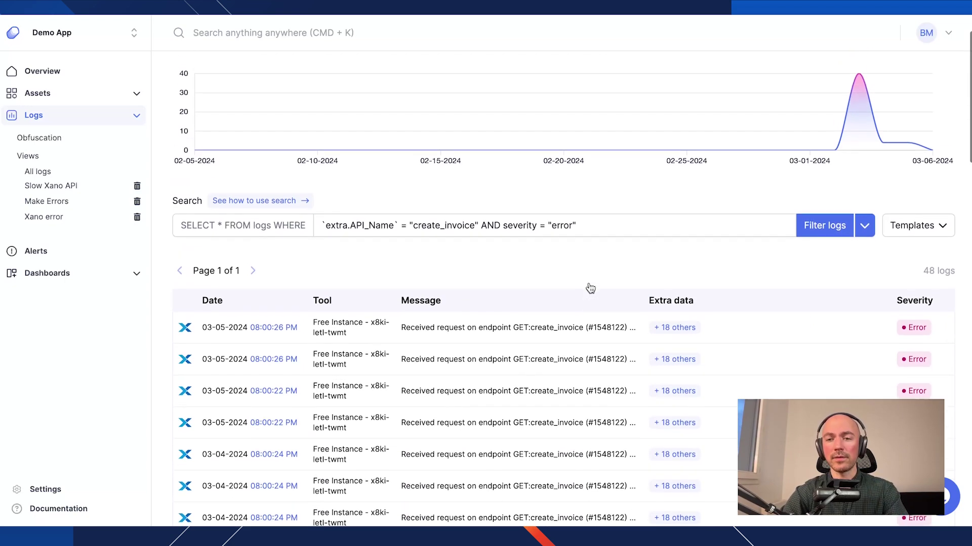
left_click(864, 229)
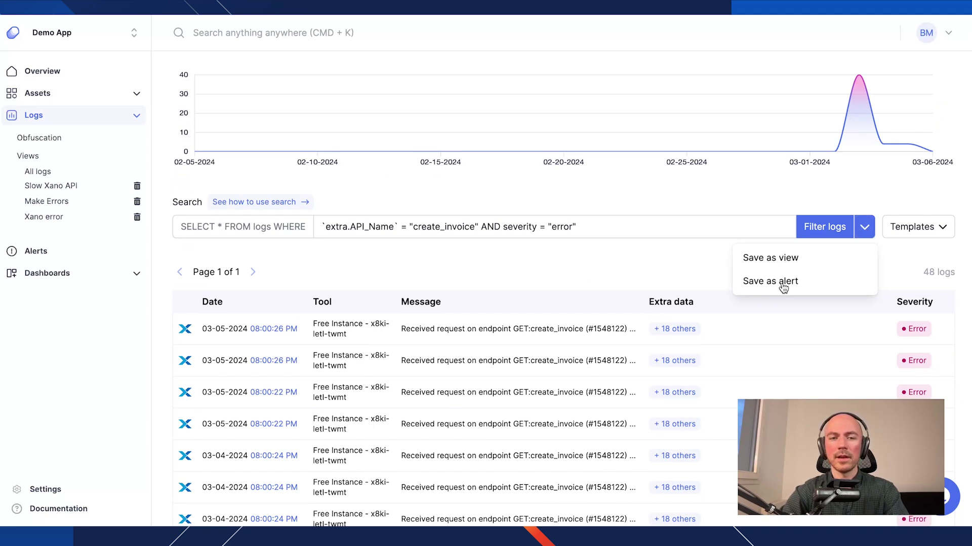
Dismiss the save options and check the newest error log's 0.08 execution time.
left_click(576, 265)
left_click(592, 232)
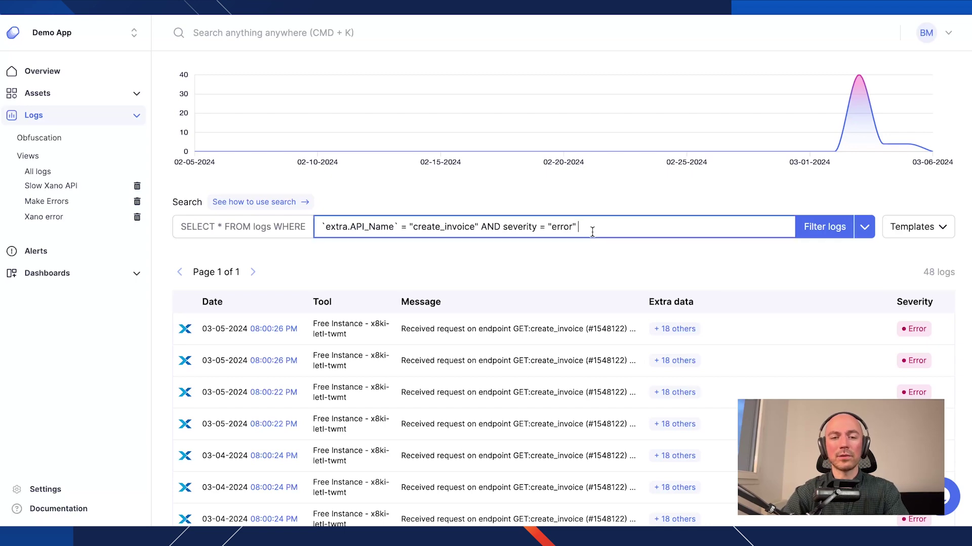
left_click_drag(608, 227, 472, 228)
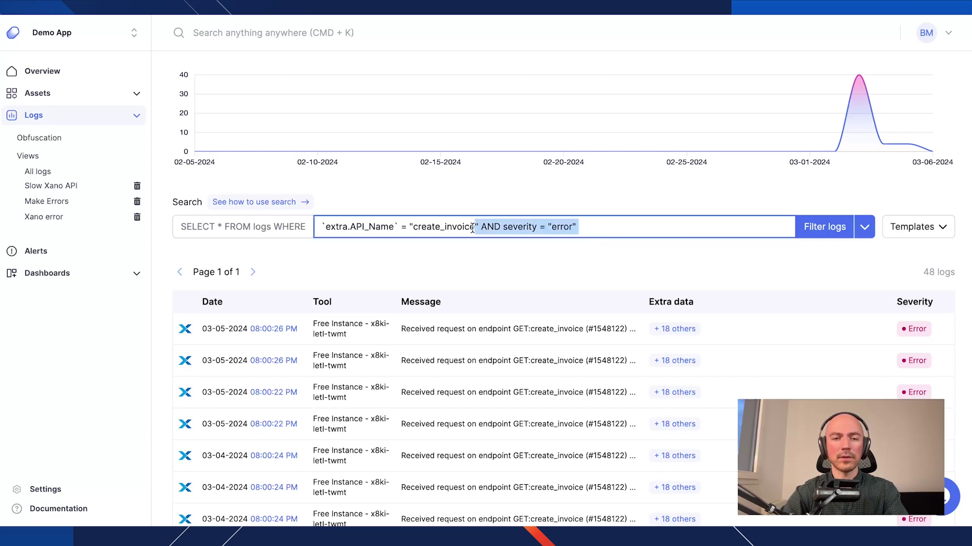
left_click(506, 334)
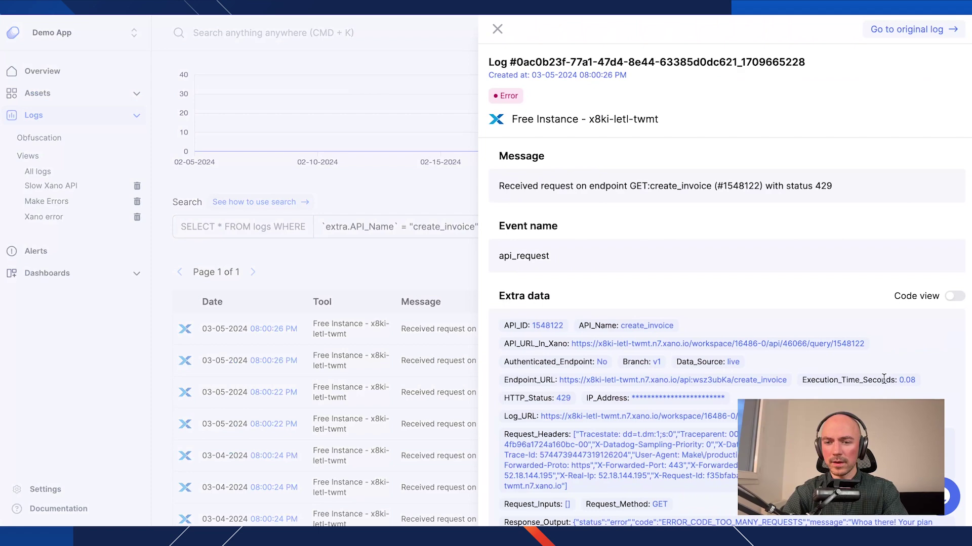
left_click_drag(919, 382, 899, 379)
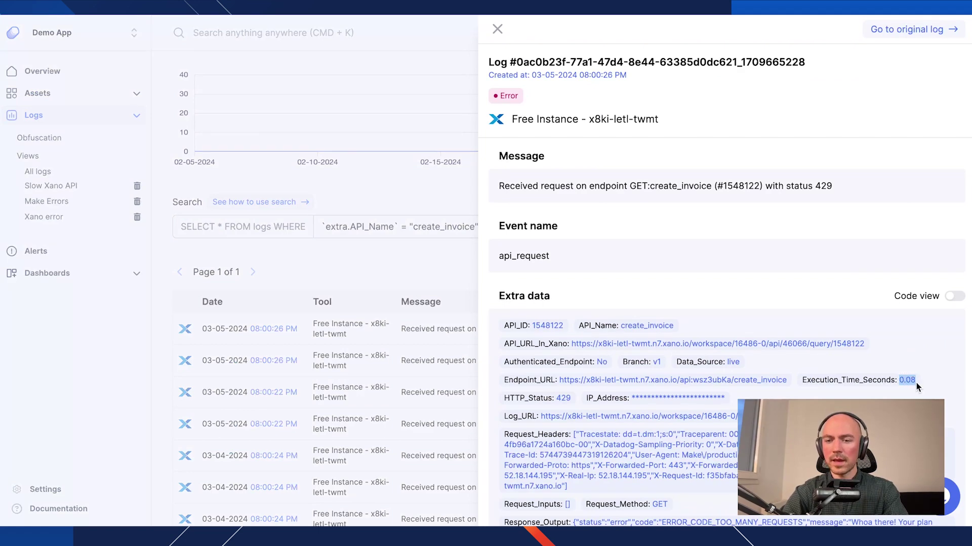
left_click(248, 256)
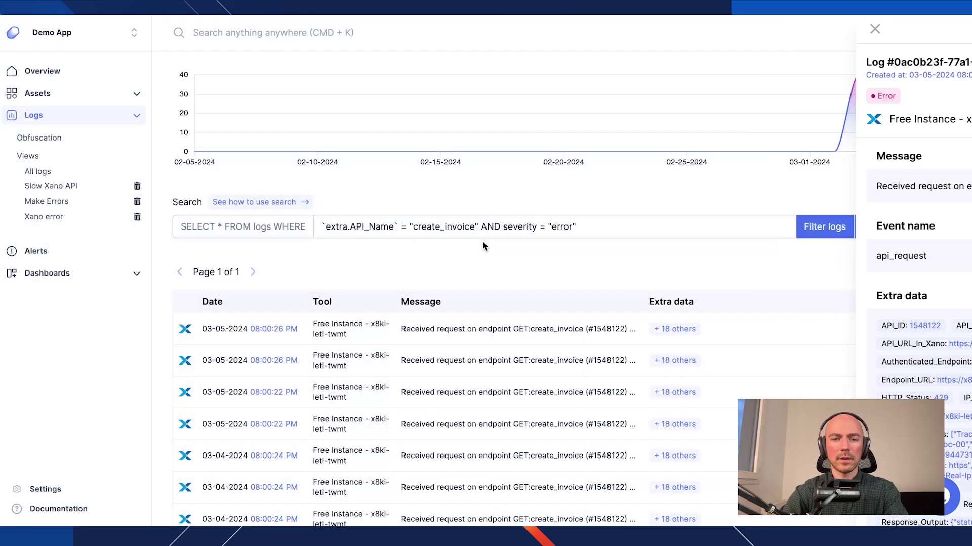
Replace the query with `extra.Execution_Time_Seconds` > "0.1" and filter, leaving 49 logs.
left_click(612, 227)
key("ctrl+a")
type("execu")
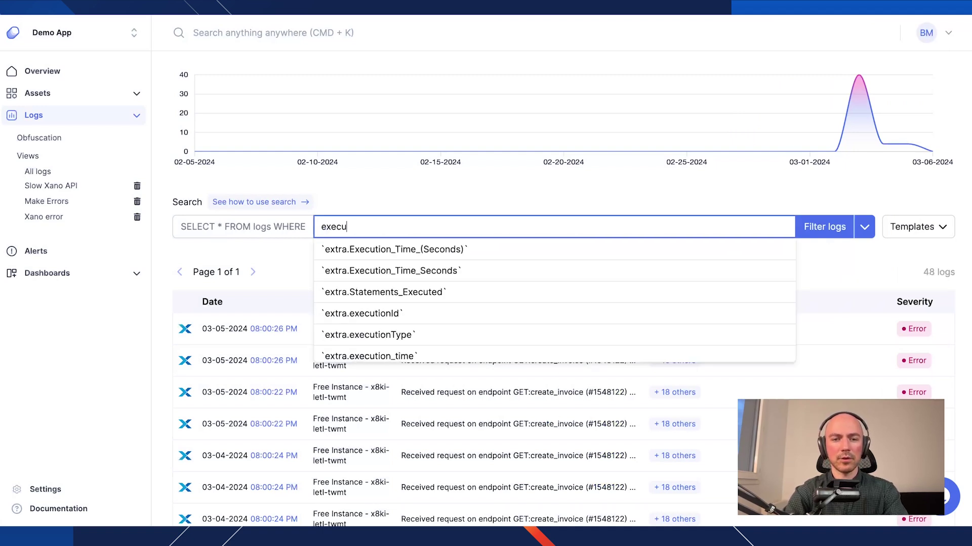
left_click(374, 269)
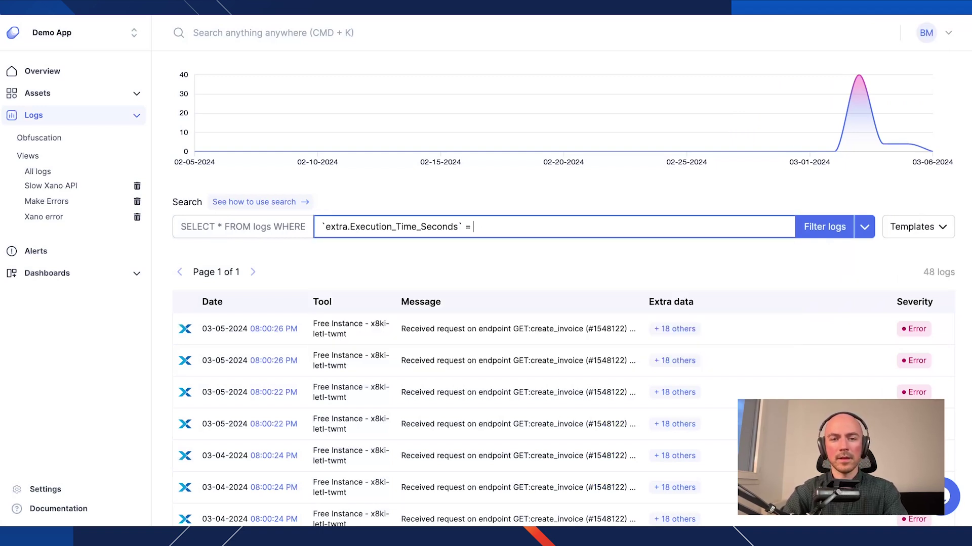
type("> \"")
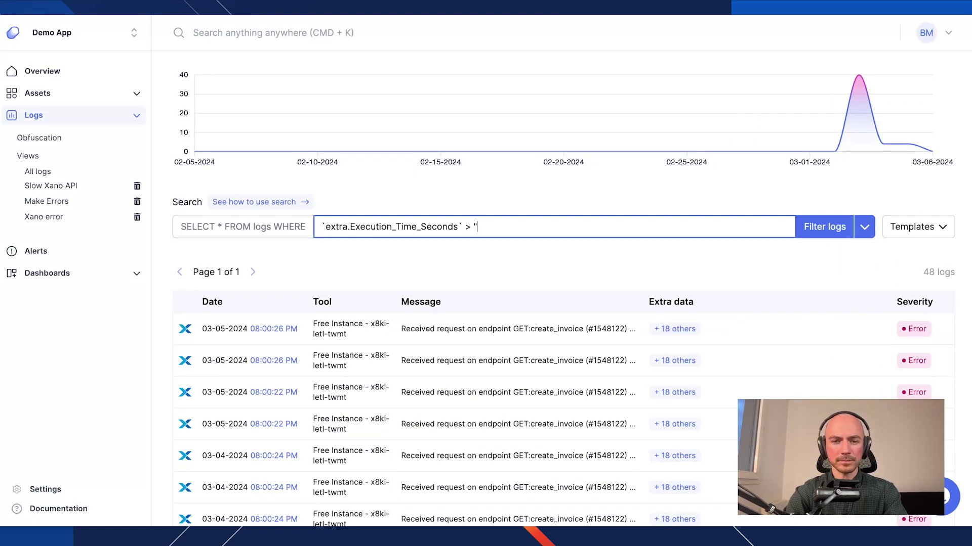
type("0.1")
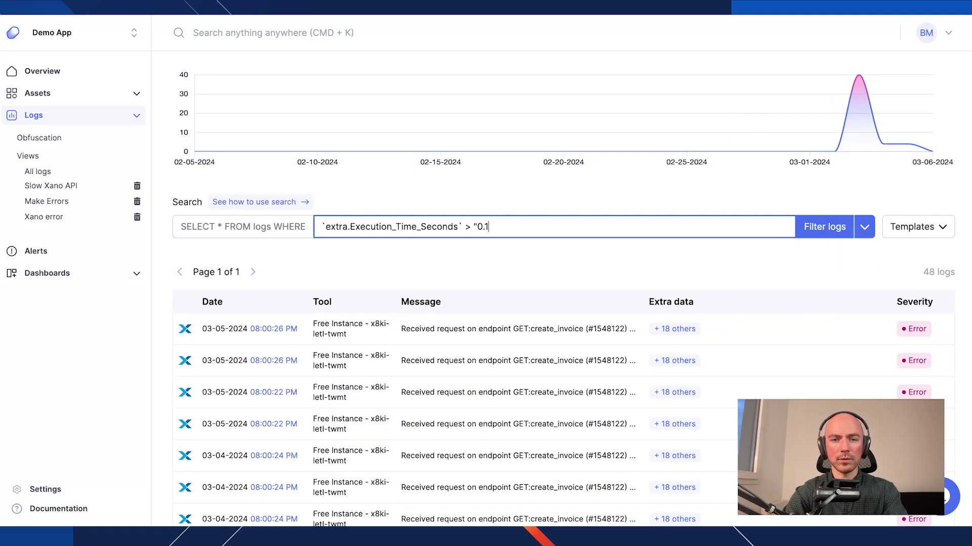
type("\"")
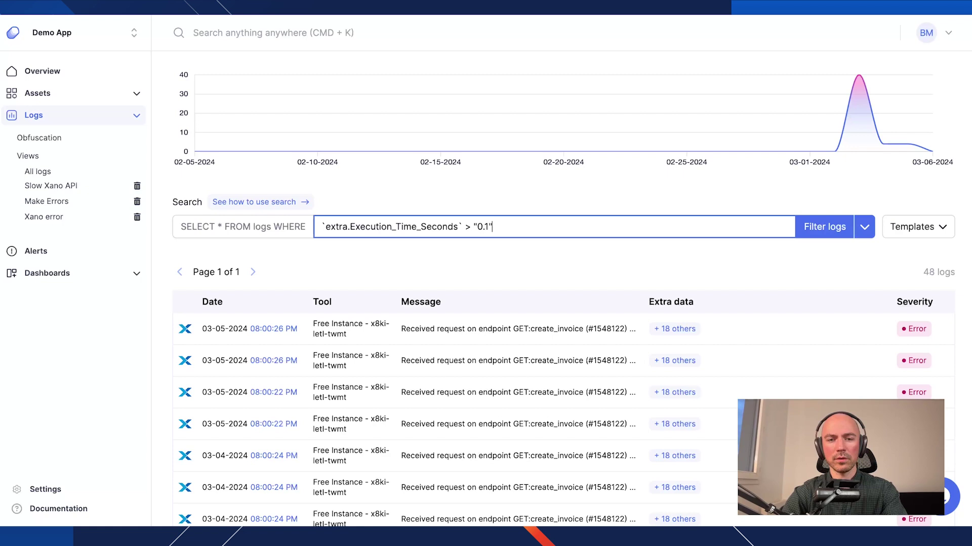
left_click(818, 231)
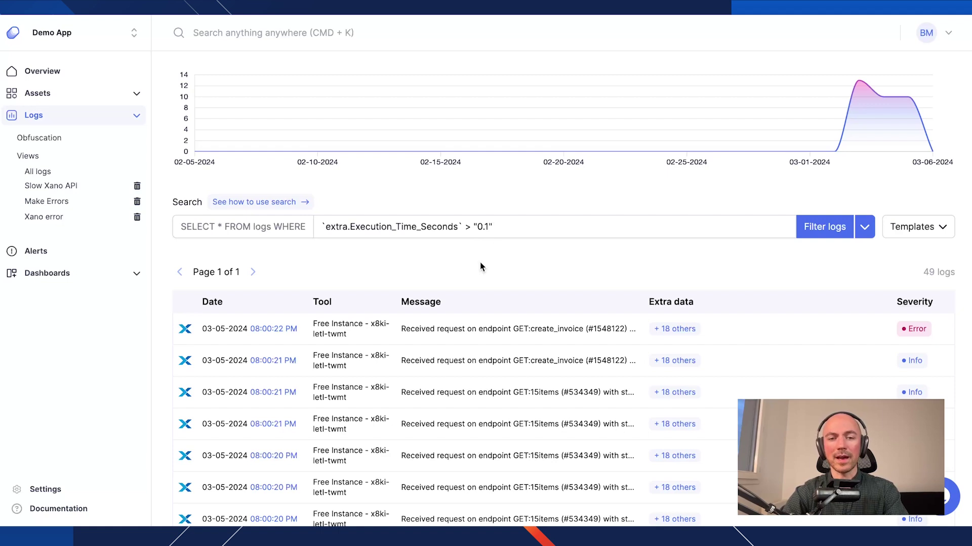
left_click(865, 227)
left_click(633, 271)
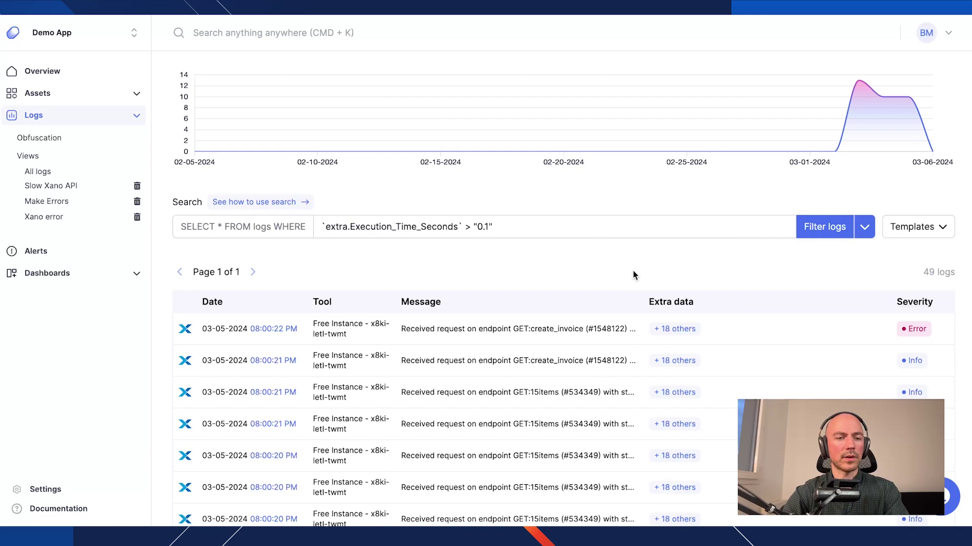
From Alerts, open Slow Xano Execution Time, highlight its execution-time condition, and start a new channel.
left_click(72, 253)
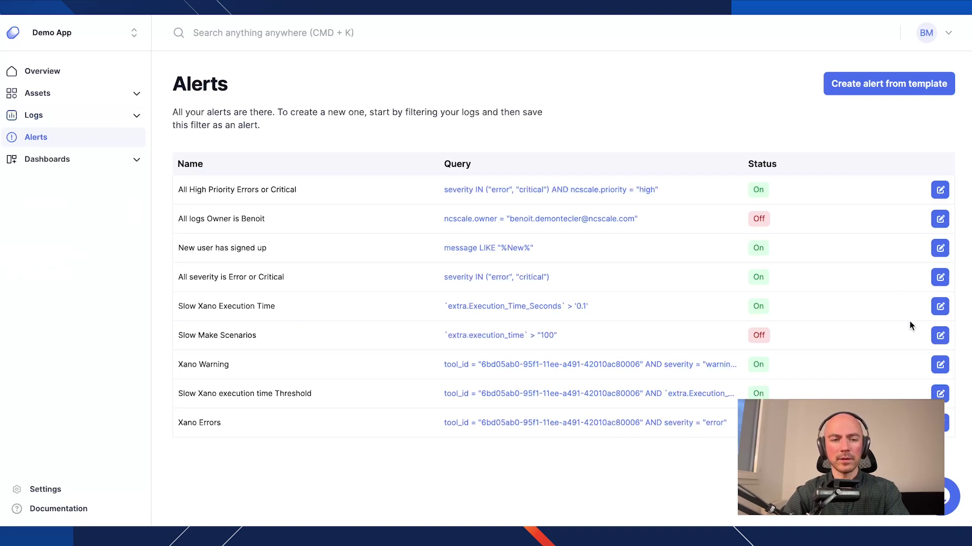
left_click(939, 306)
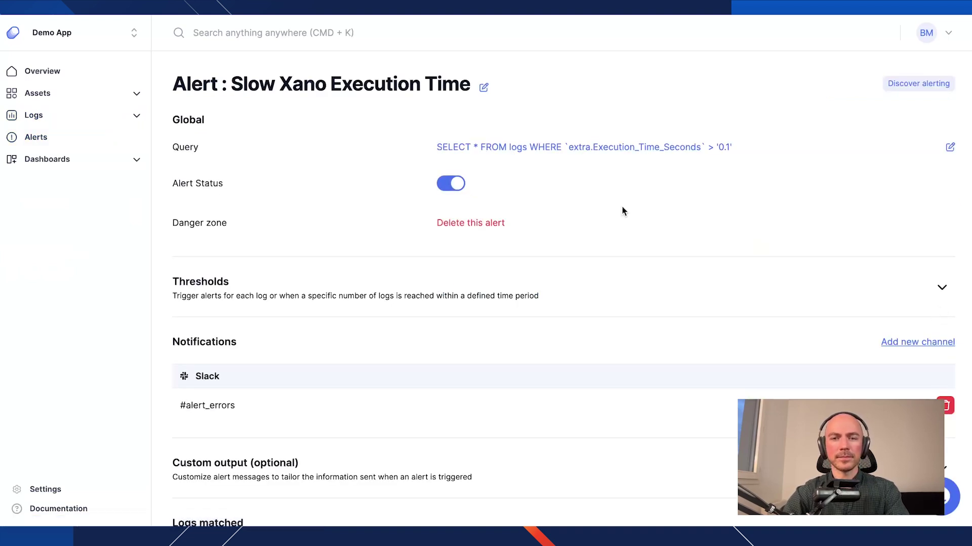
left_click_drag(744, 148, 563, 146)
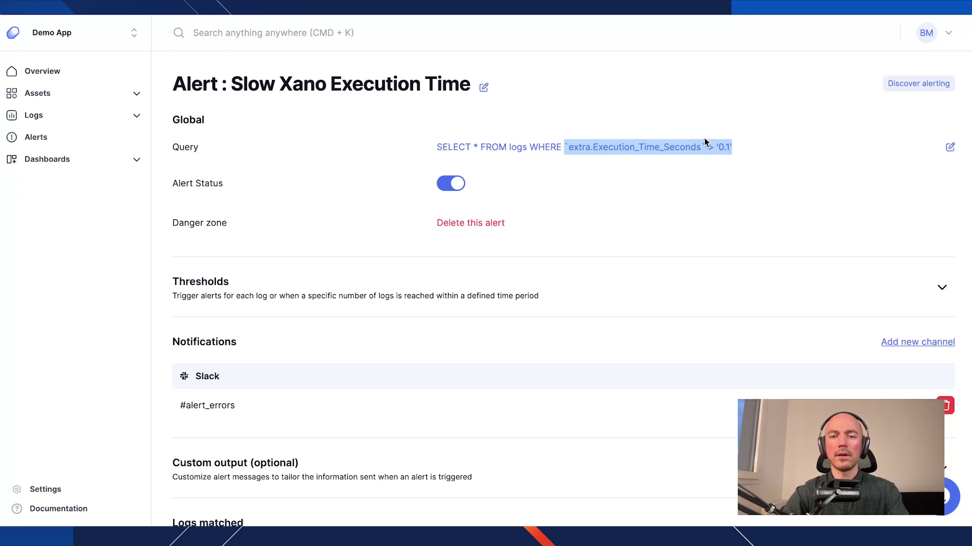
scroll(704, 140, "down", 2)
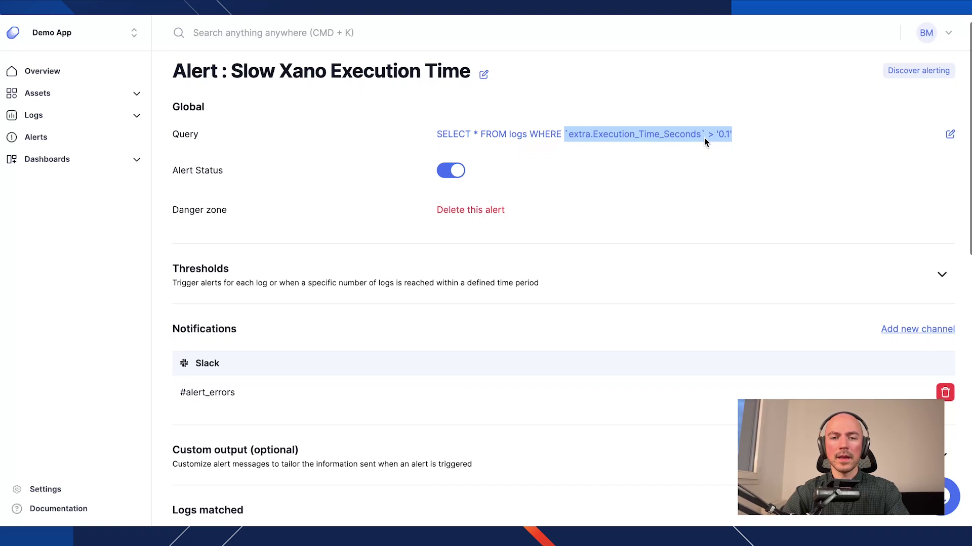
left_click(922, 237)
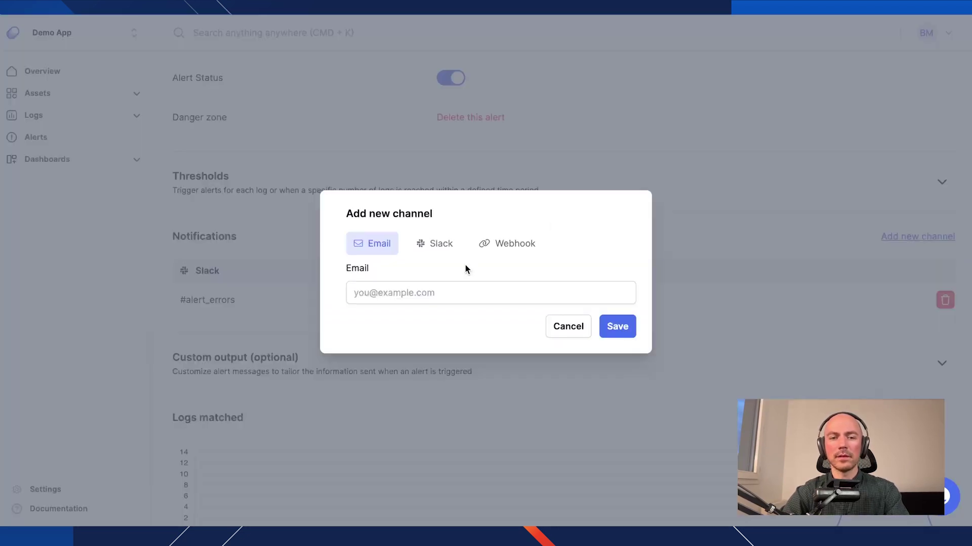
Look through the Slack and Webhook channel options, then cancel the add-channel form.
left_click(435, 246)
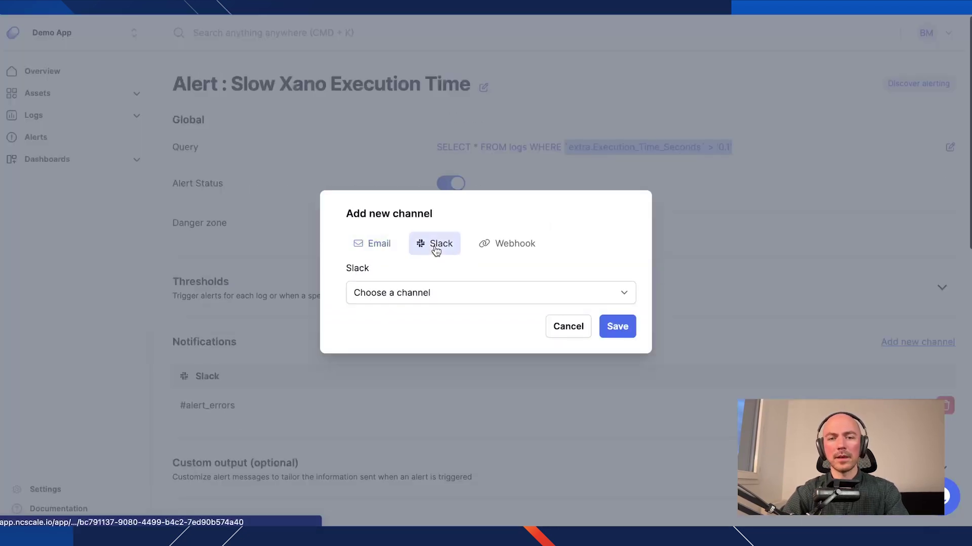
left_click(507, 246)
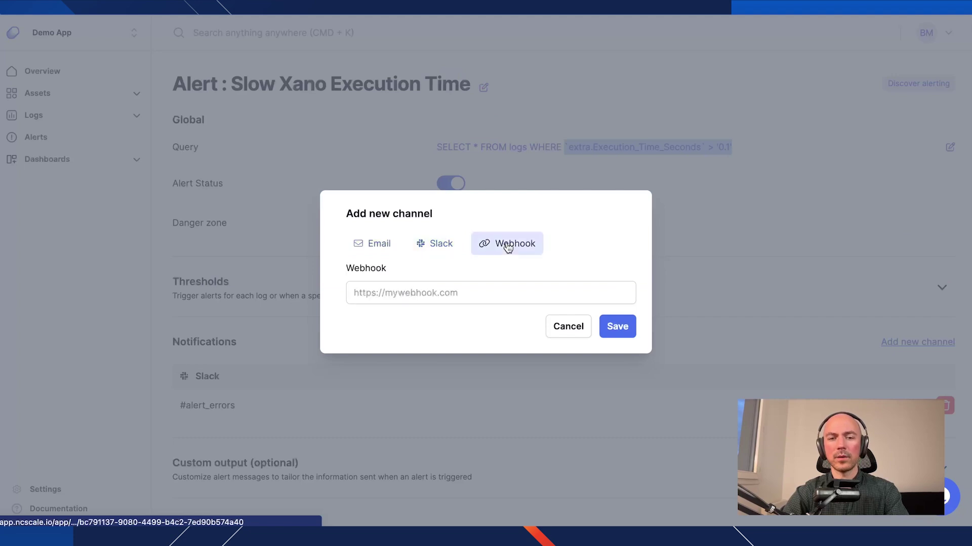
left_click(439, 248)
left_click(585, 330)
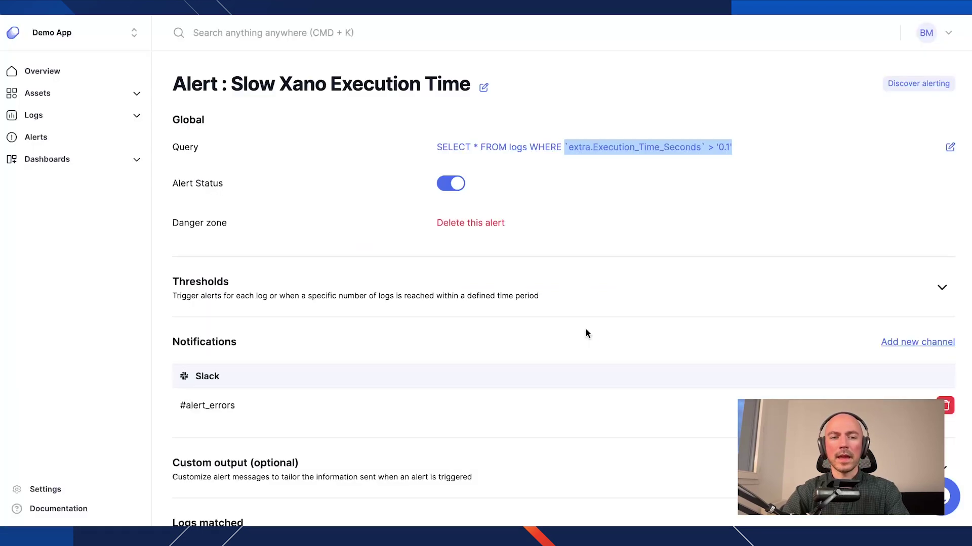
Choose a Custom threshold that fires when 5 logs match within 1 minute.
left_click(941, 287)
scroll(607, 276, "down", 1)
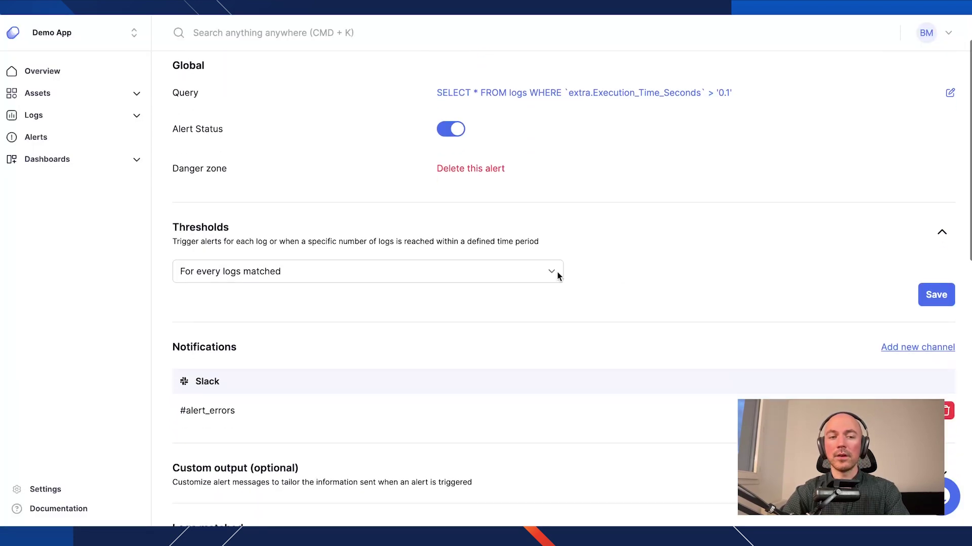
left_click(504, 269)
left_click(490, 286)
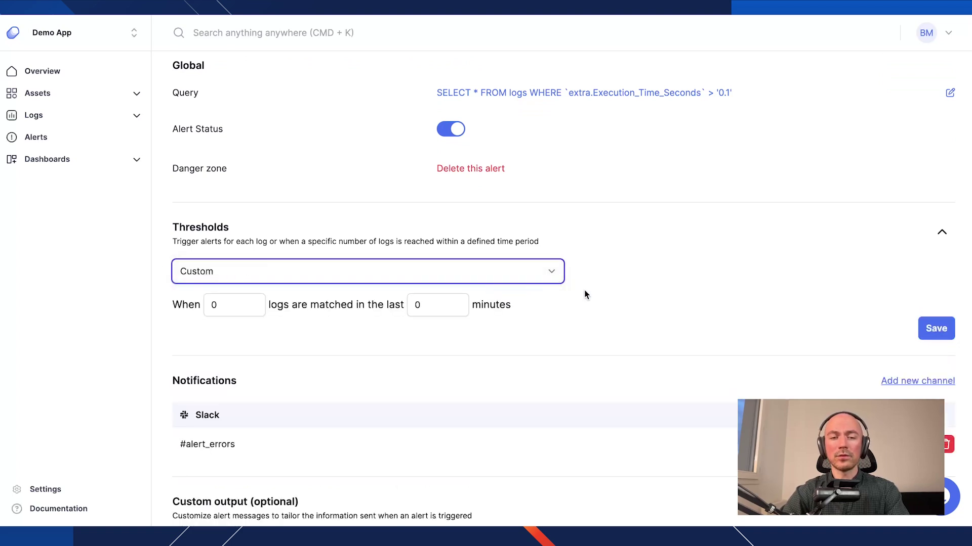
scroll(584, 295, "down", 1)
left_click_drag(238, 280, 201, 280)
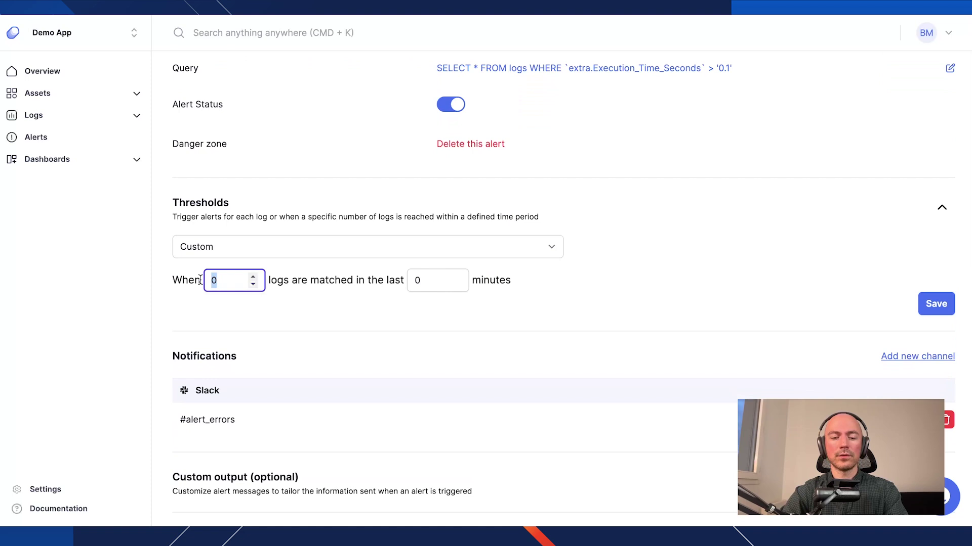
type("5")
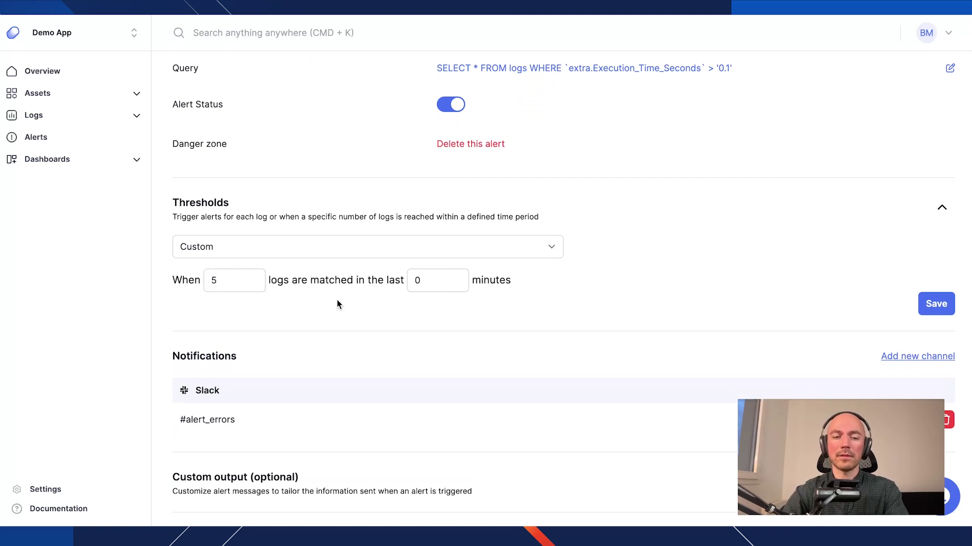
left_click_drag(434, 278, 405, 278)
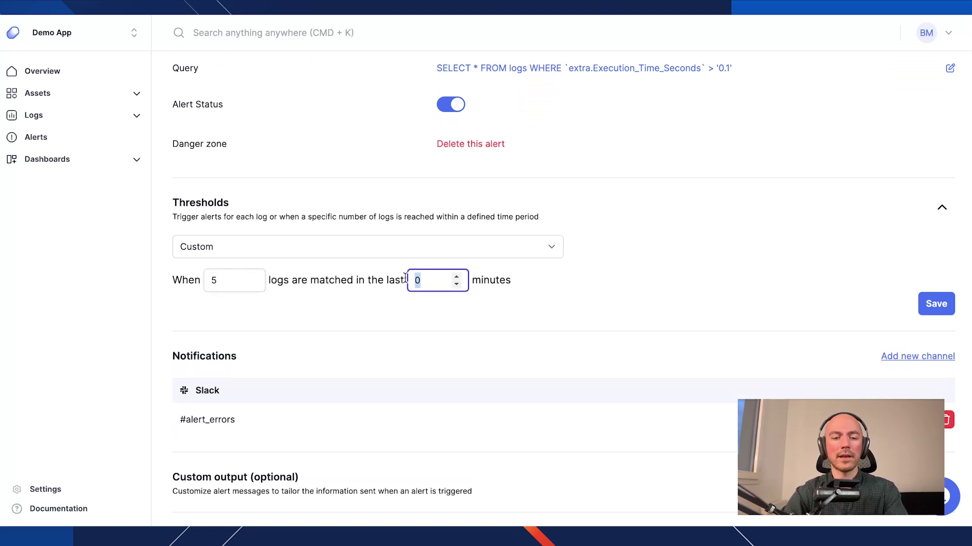
type("1")
left_click(586, 307)
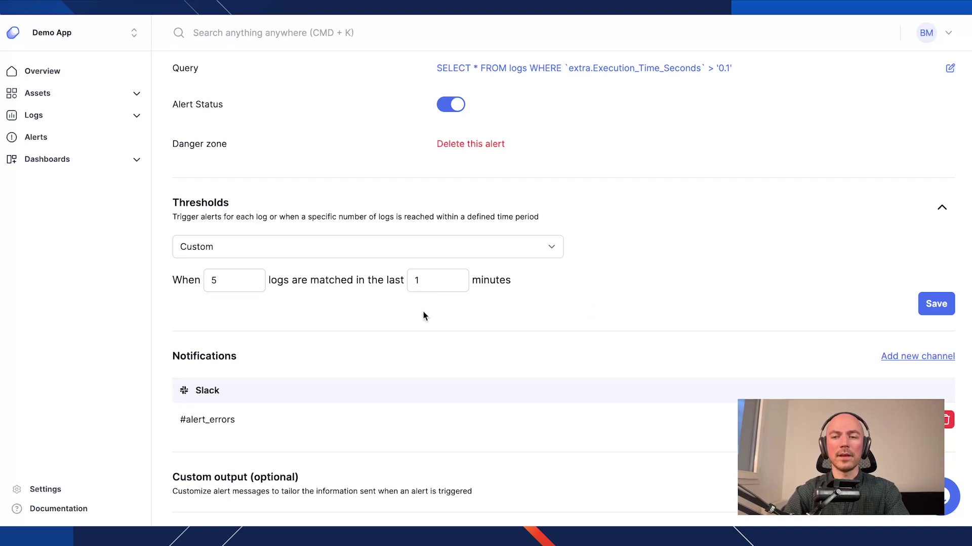
Collapse Thresholds and scroll down to the Logs matched chart.
left_click(943, 209)
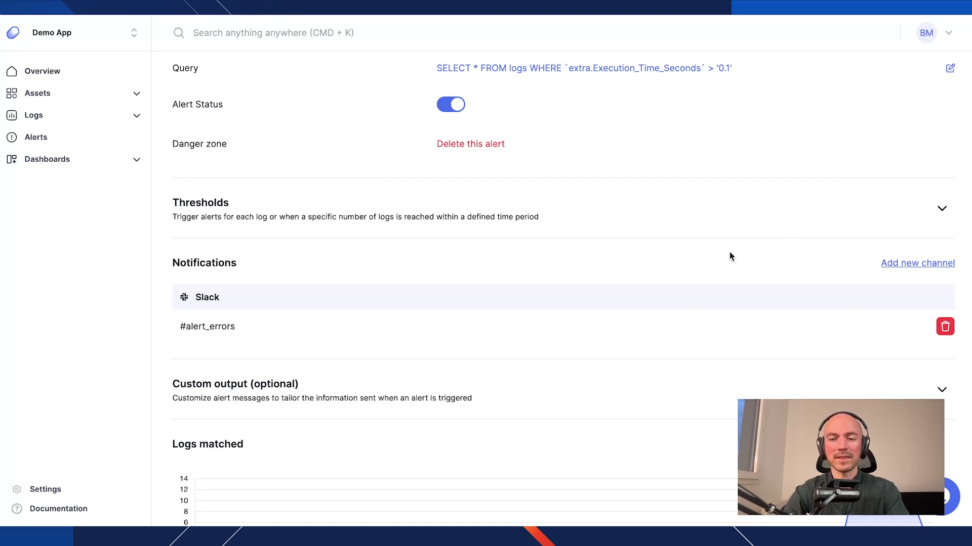
scroll(719, 258, "down", 2)
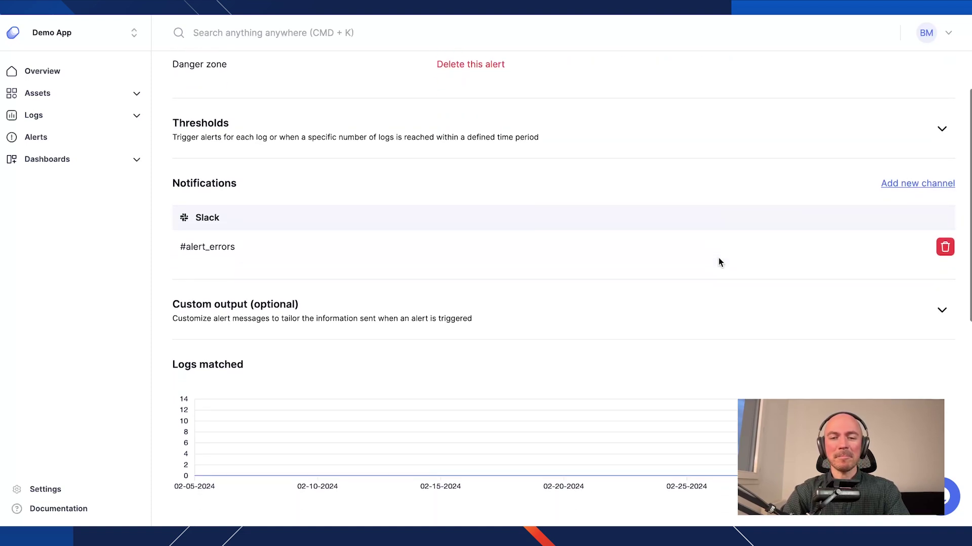
scroll(719, 259, "down", 1)
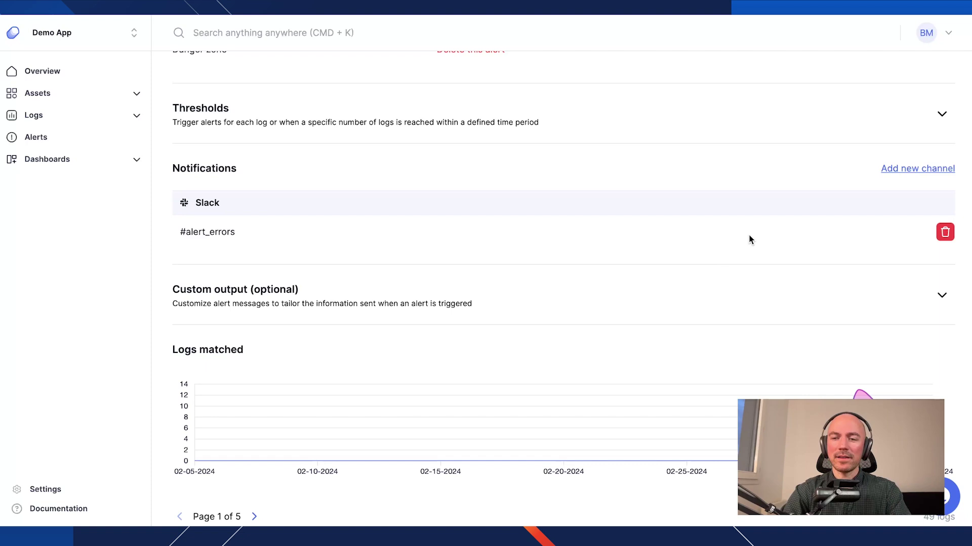
scroll(751, 240, "down", 2)
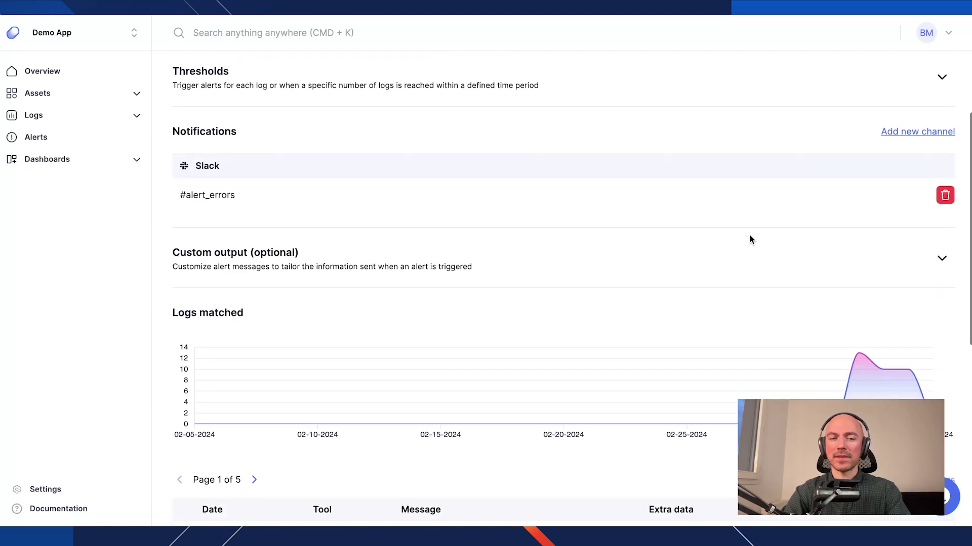
Write the Email + Webhook message as {{API_Name}} {{execution_time}} {{Log_URL}} using autocomplete.
left_click(940, 259)
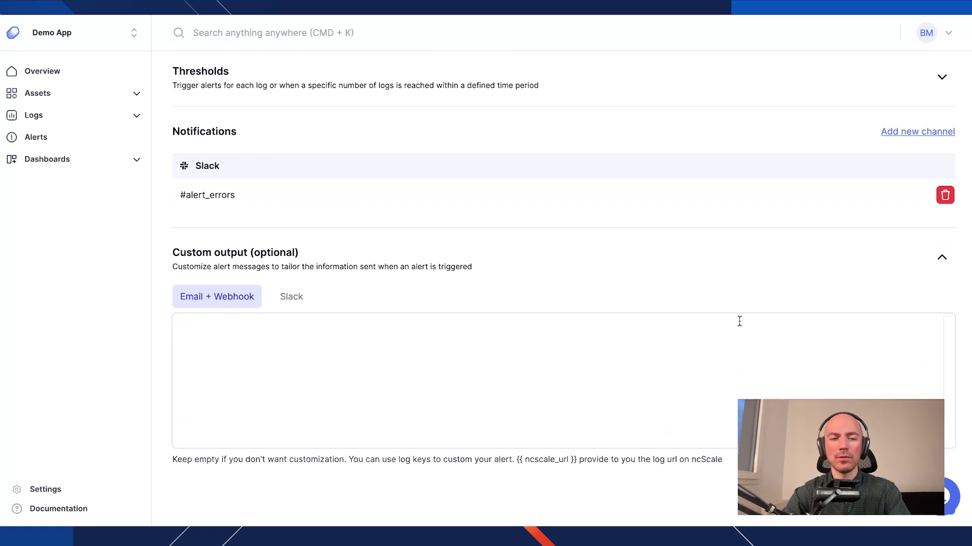
left_click(278, 346)
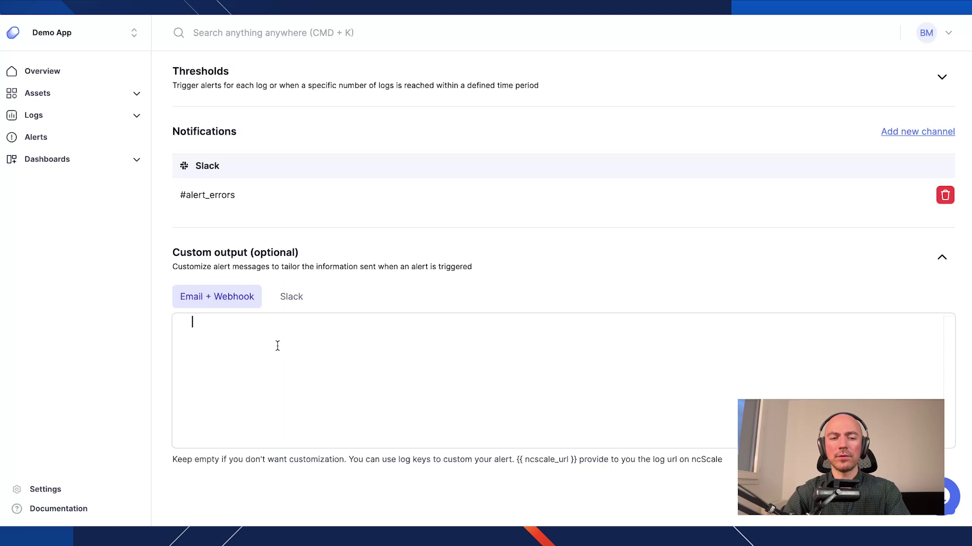
scroll(266, 263, "down", 1)
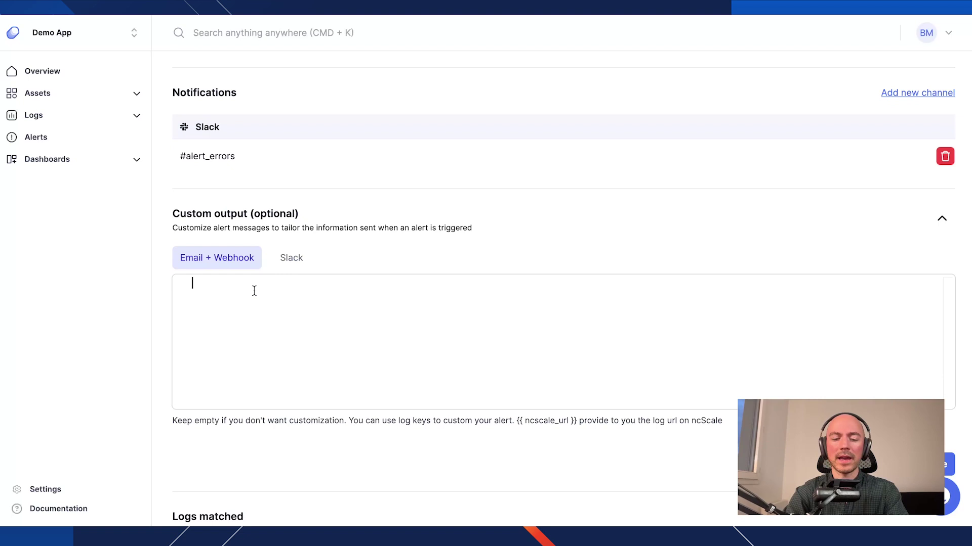
type("api")
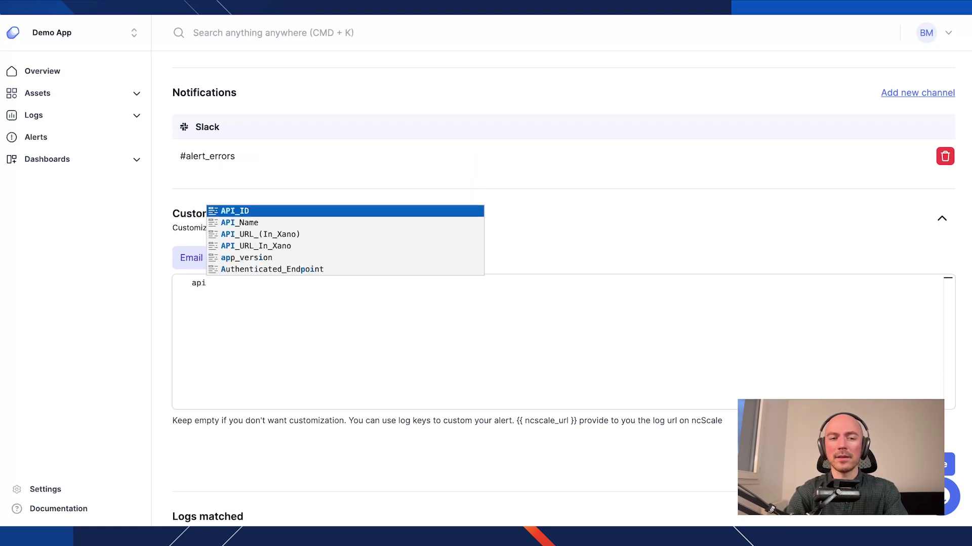
key("Down")
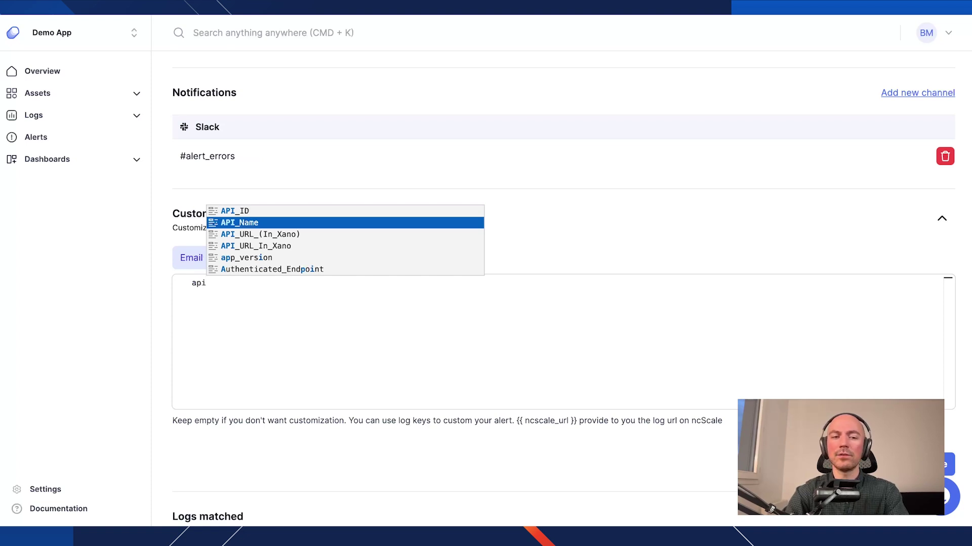
key("Return")
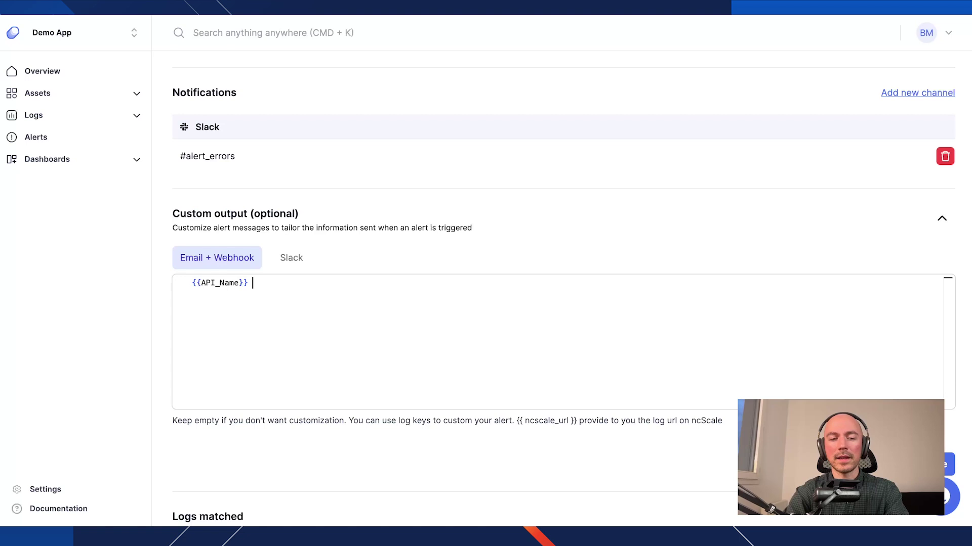
type("exe")
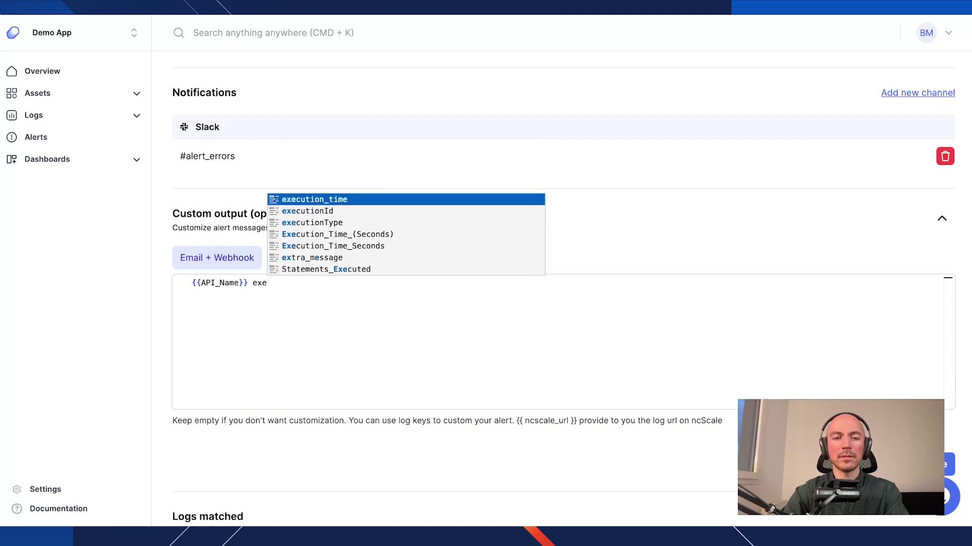
key("Return")
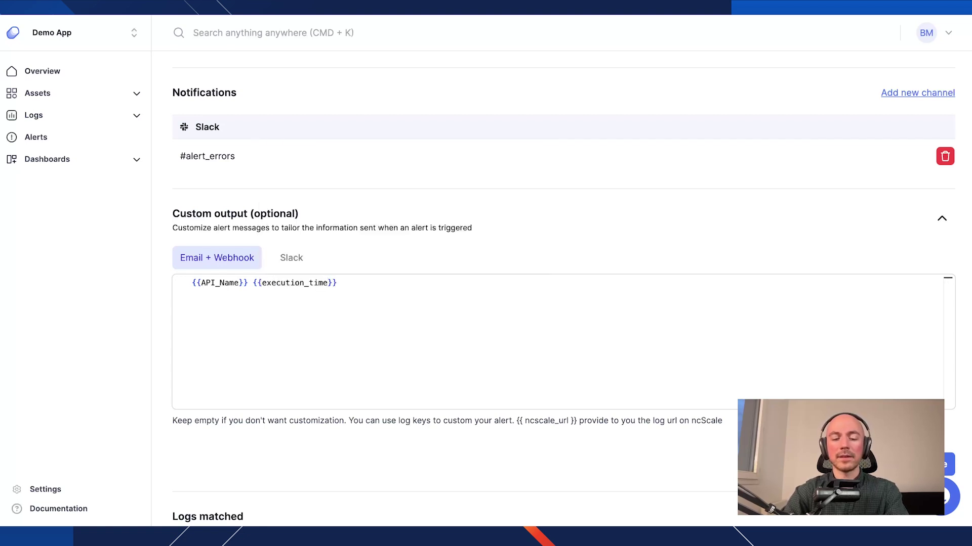
type("log")
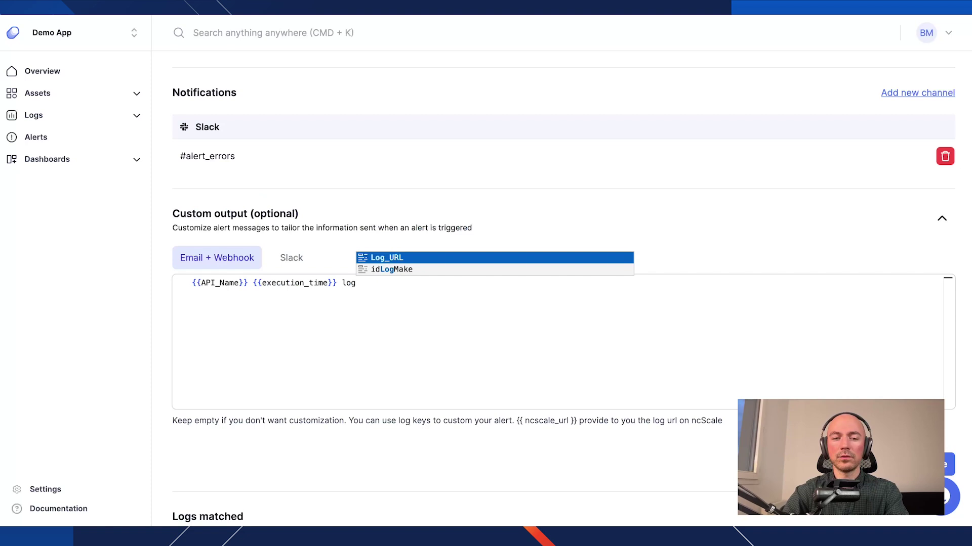
key("Return")
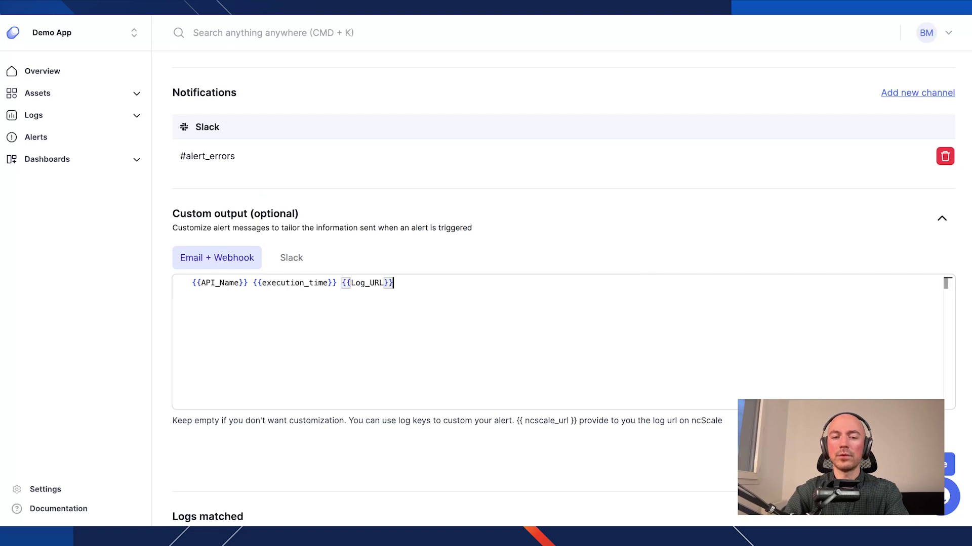
In the Slack custom output, inspect the JSON and open the Slack block templates documentation.
left_click(293, 259)
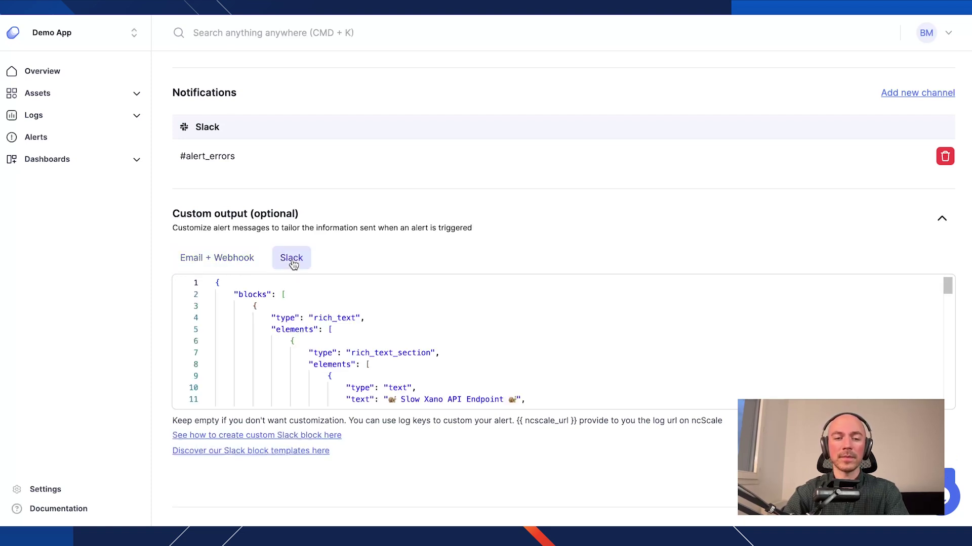
left_click(273, 286)
left_click_drag(274, 286, 347, 353)
left_click(353, 353)
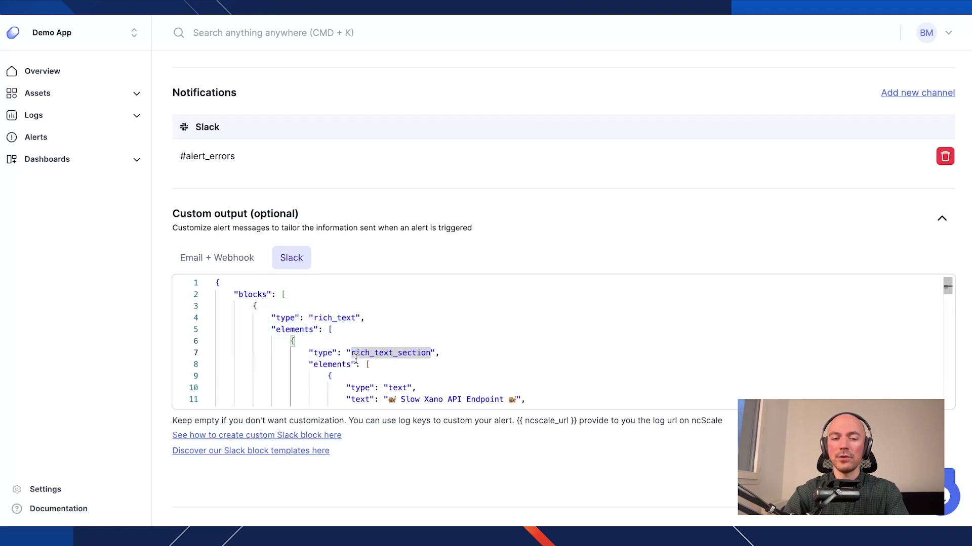
left_click(334, 353)
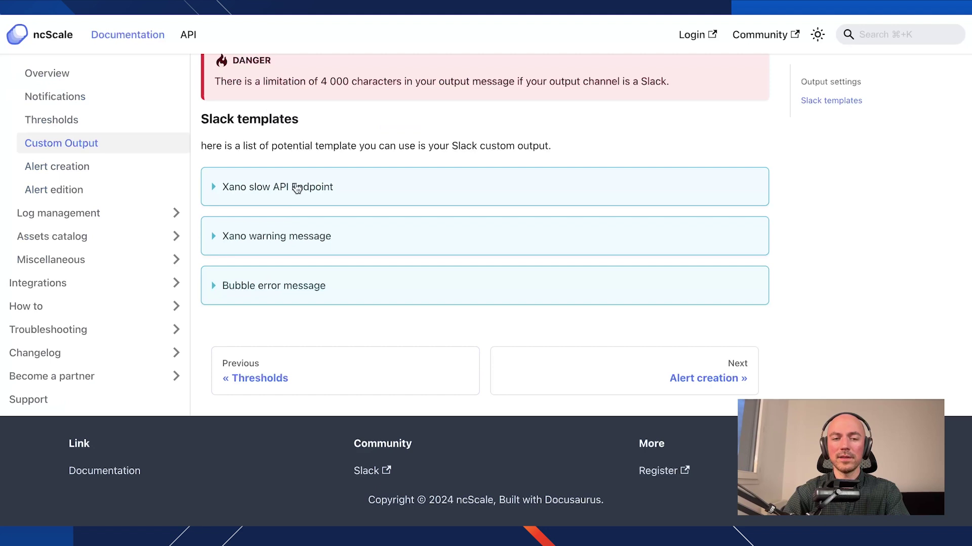
Expand the Xano slow API Endpoint template and scroll to its JSON block code.
left_click(297, 188)
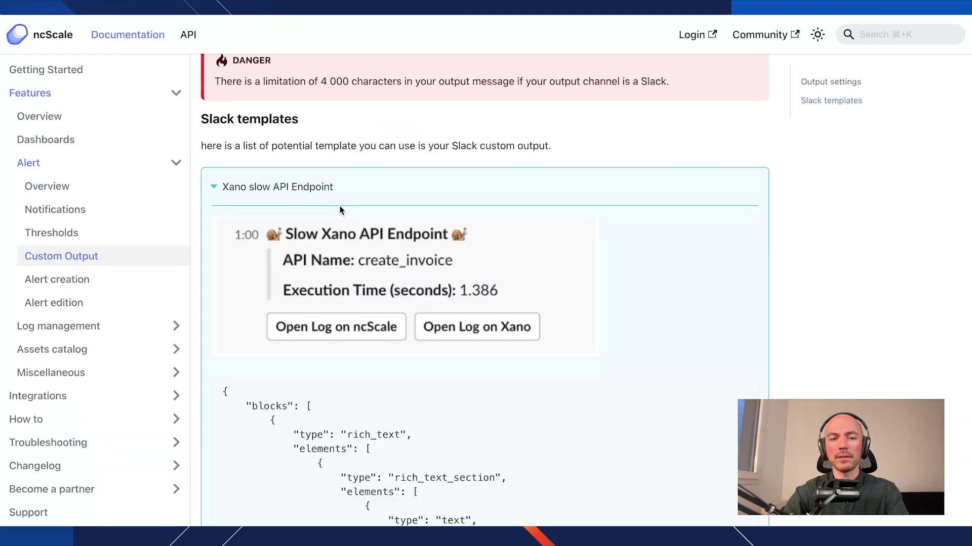
scroll(340, 208, "down", 1)
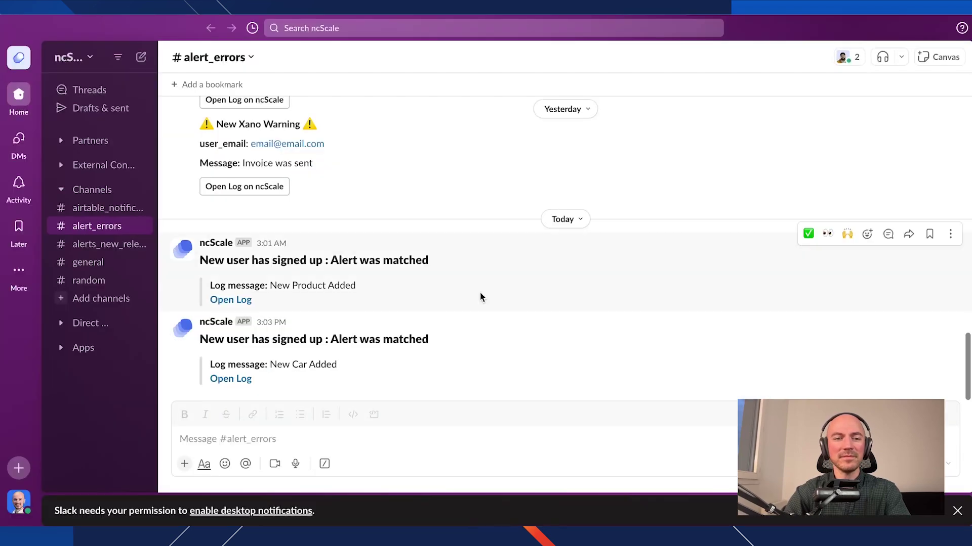
Scroll up in #alert_errors to the earlier Xano warning and error alerts.
scroll(481, 297, "up", 3)
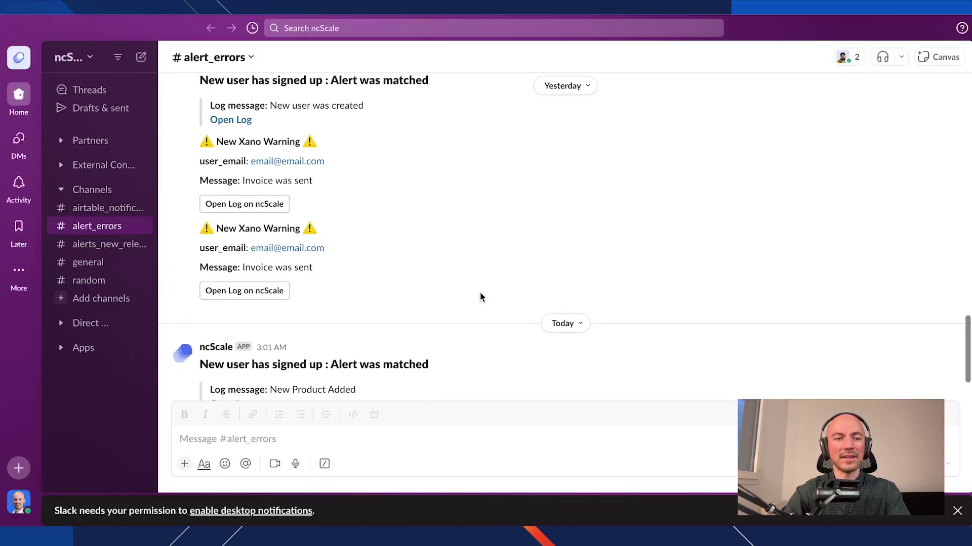
scroll(481, 297, "up", 5)
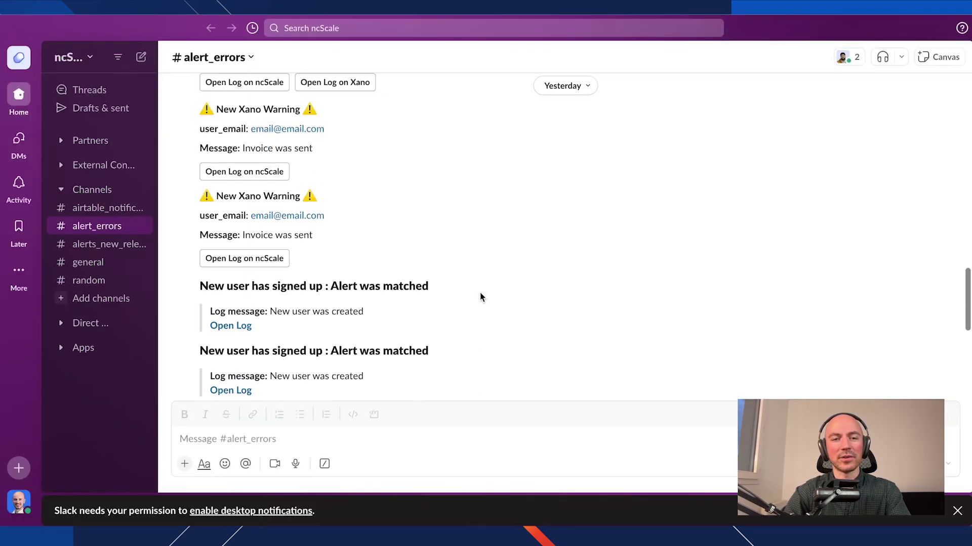
scroll(358, 251, "up", 3)
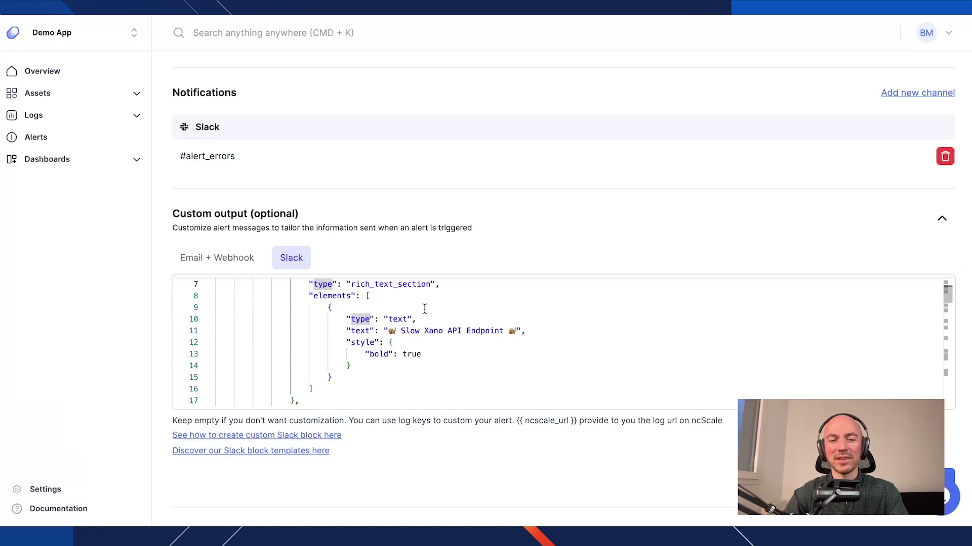
left_click(427, 308)
left_click(464, 354)
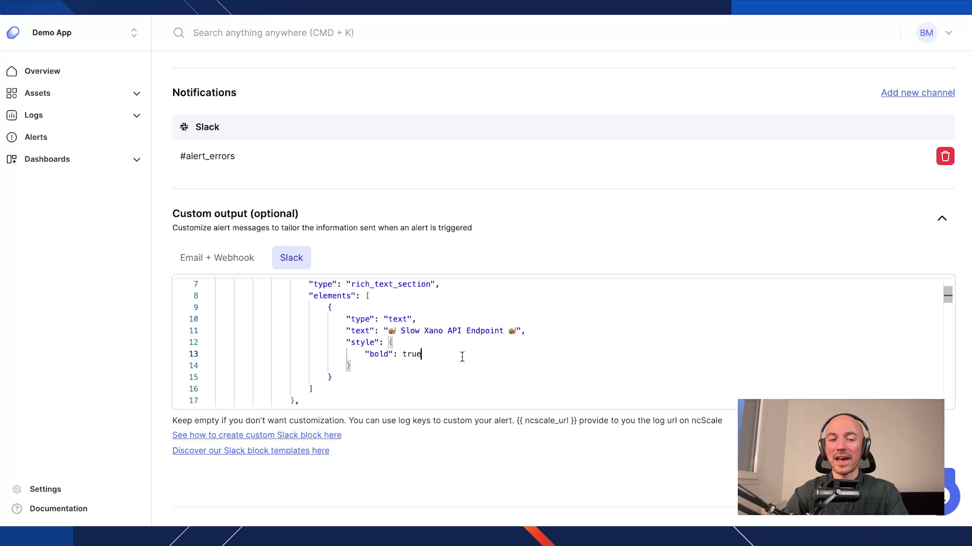
left_click(526, 330)
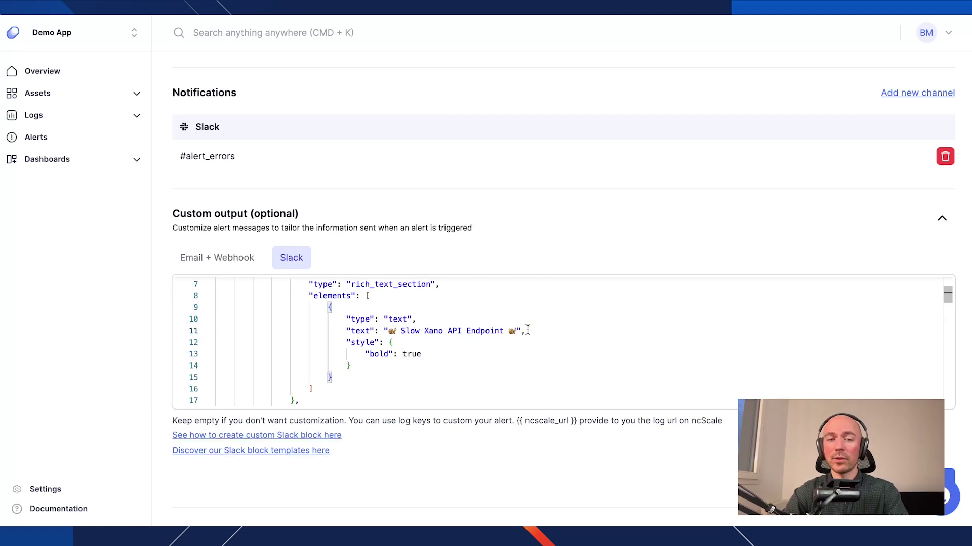
type("@")
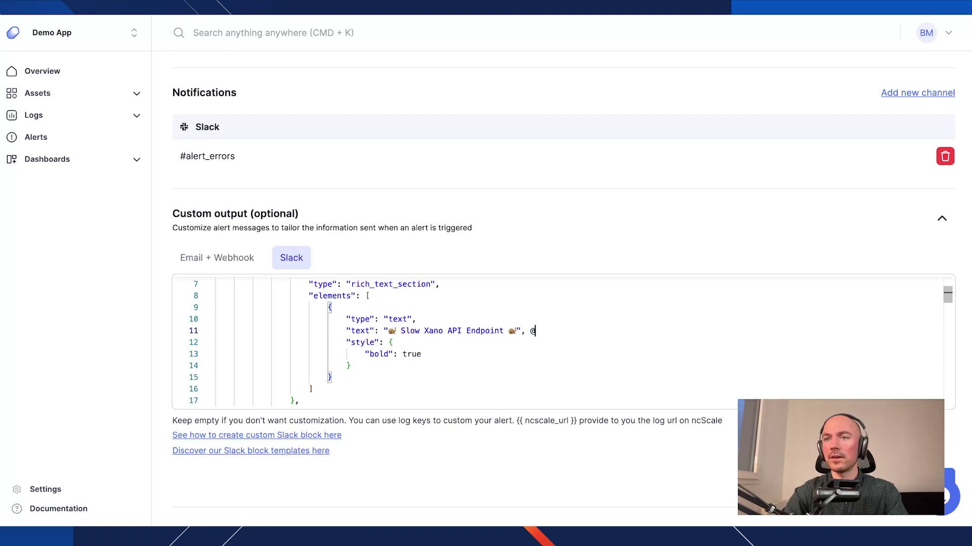
key("BackSpace")
key("BackSpace")
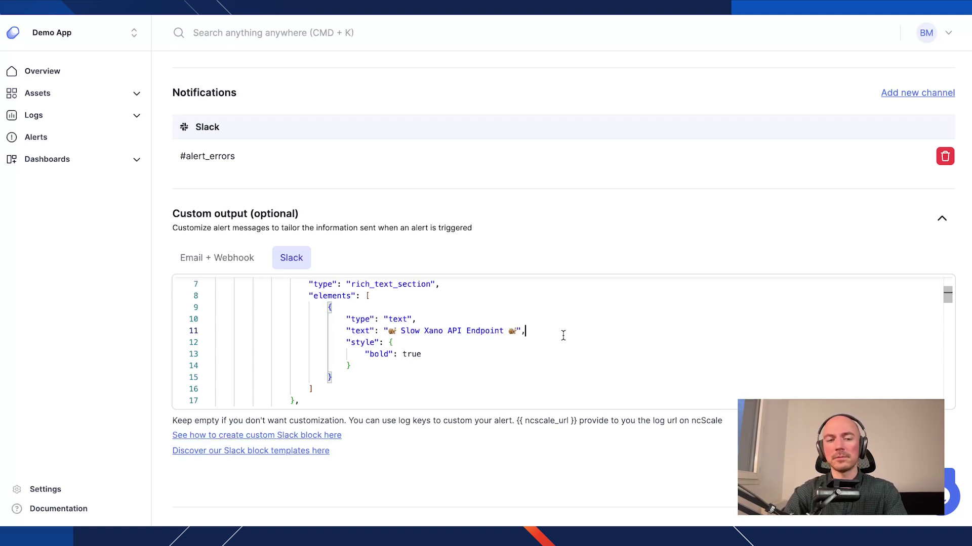
scroll(564, 335, "up", 2)
scroll(571, 242, "up", 1)
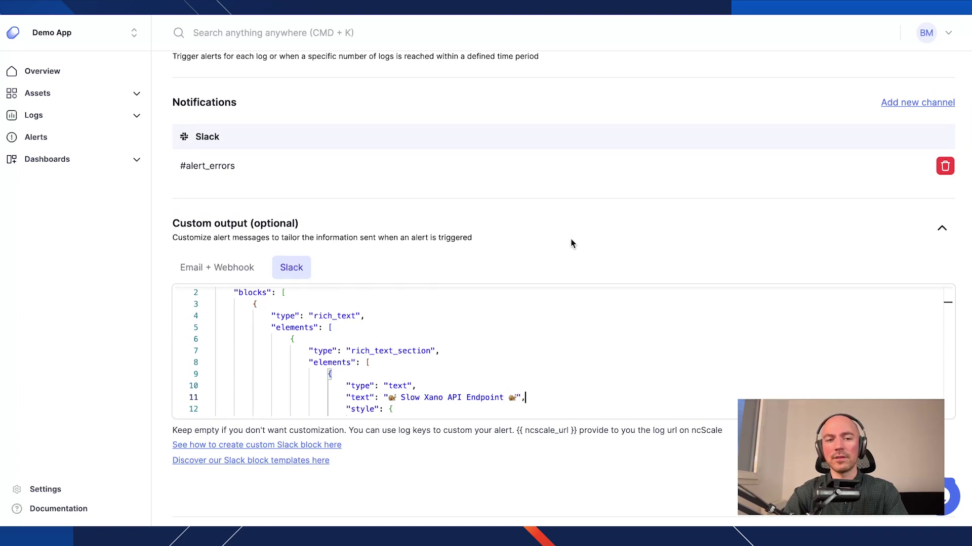
scroll(570, 243, "up", 4)
scroll(572, 243, "up", 1)
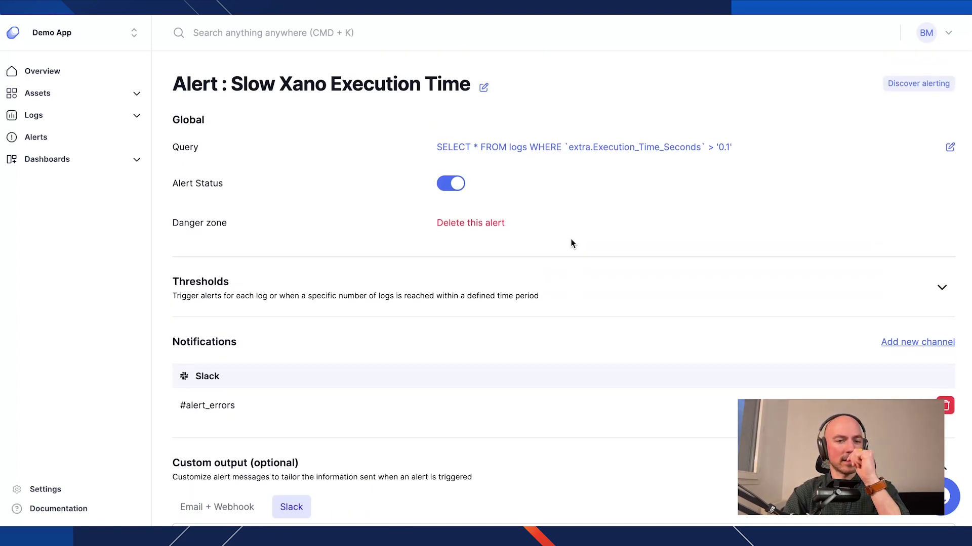
Go to the Logs page showing all 1 696 logs and saved views.
left_click(91, 125)
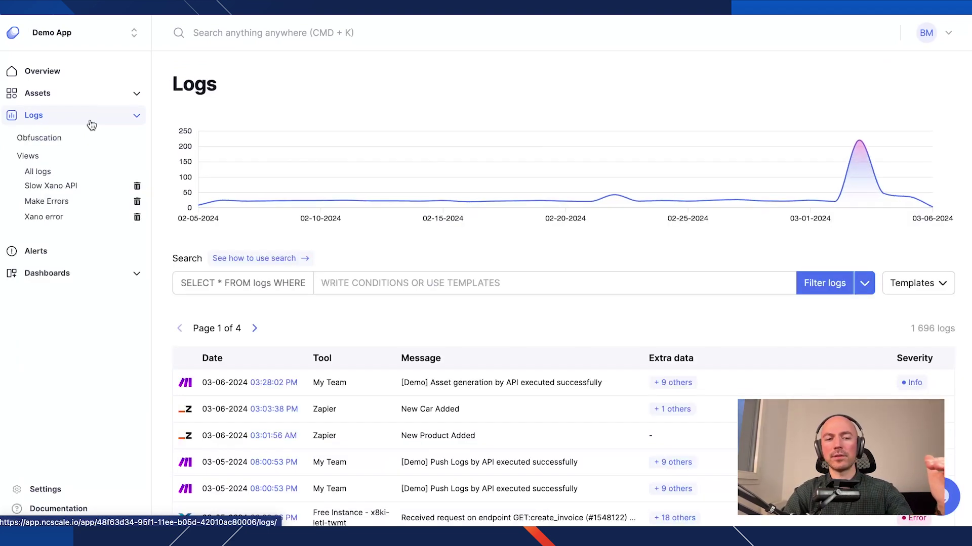